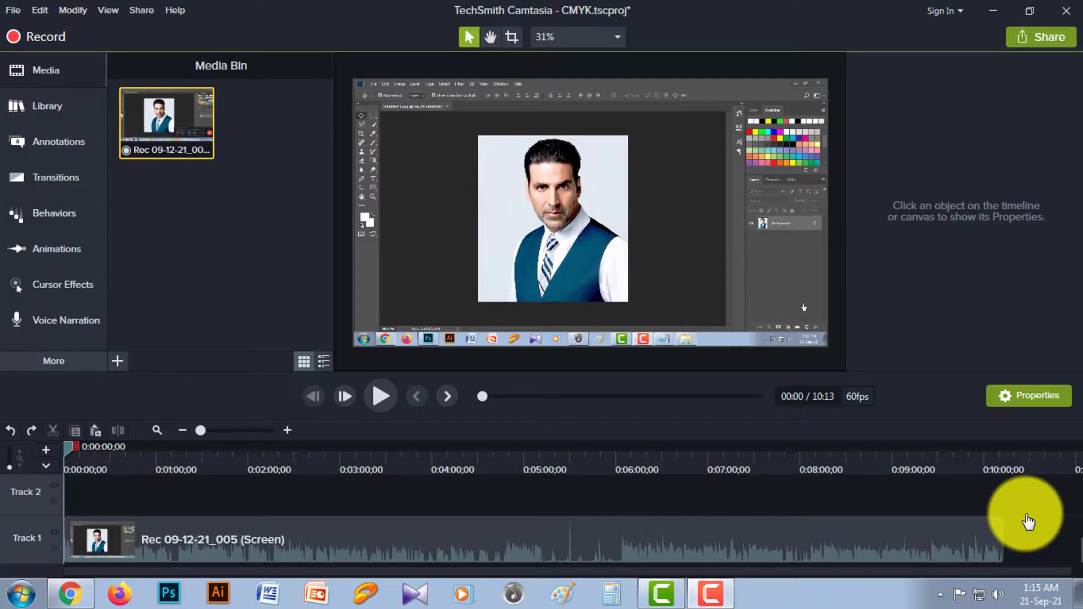
# - Separate the audio from the video of the Rec 09-12-21_005 screen recording on Track 1
pyautogui.click(333, 545)
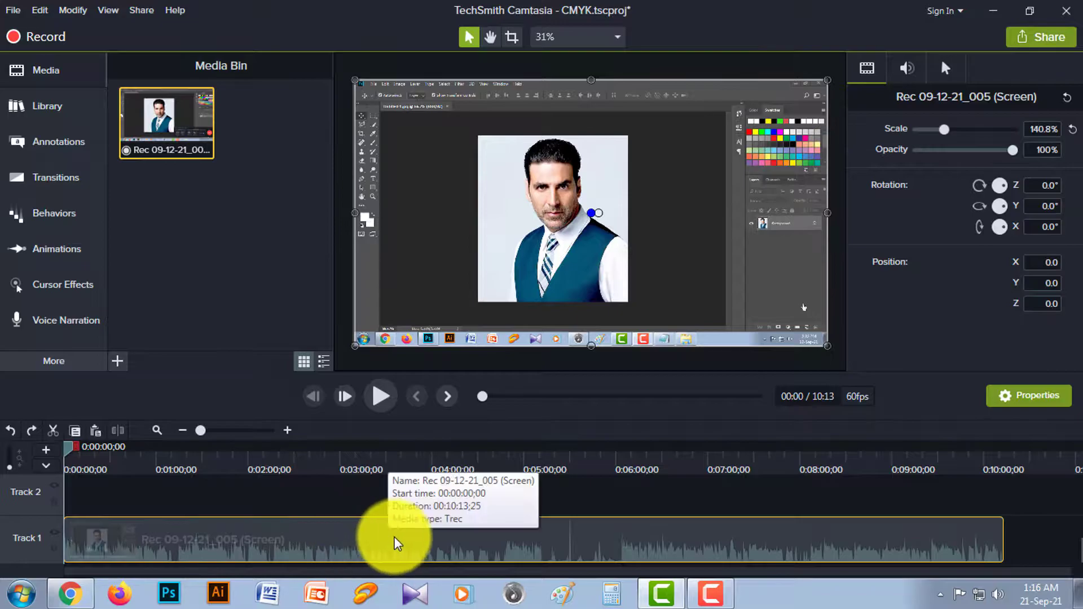
pyautogui.rightClick(370, 537)
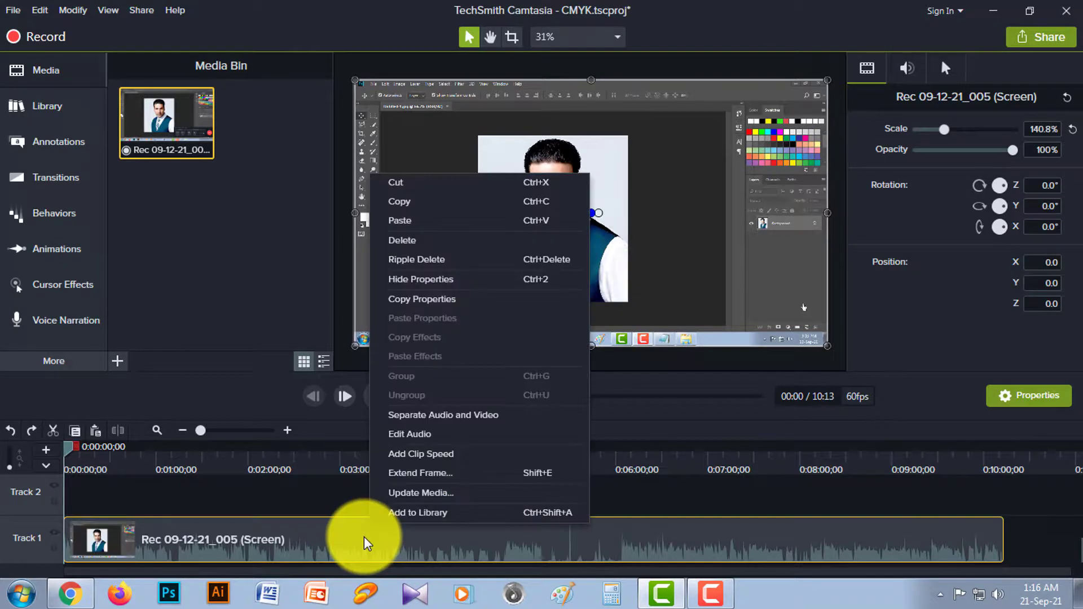
pyautogui.click(425, 417)
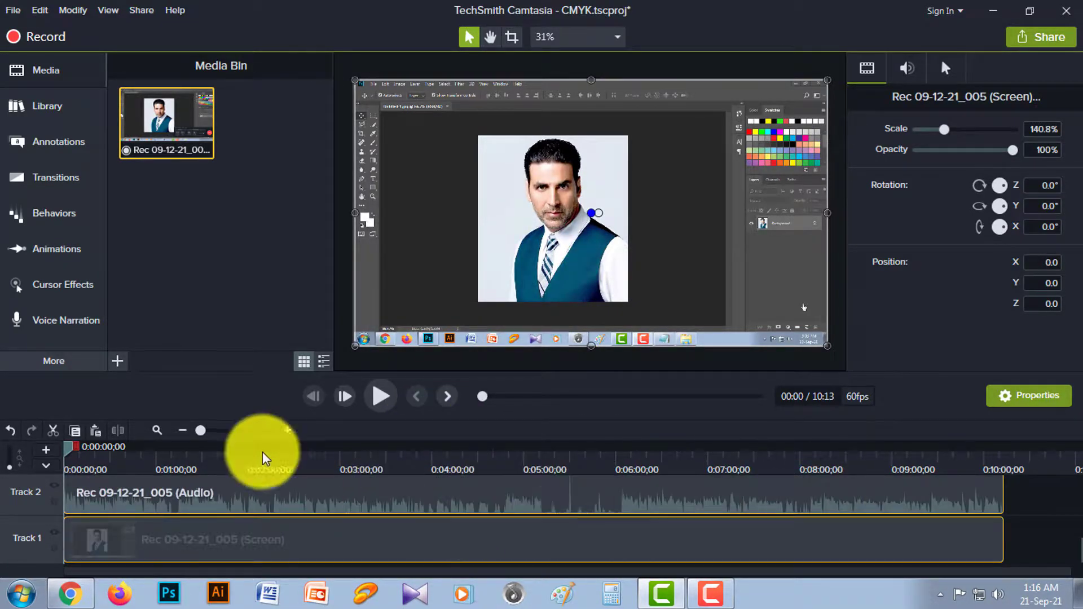
# - Enlarge the timeline area and lock Track 1, which holds the screen video
pyautogui.moveTo(512, 379); pyautogui.dragTo(515, 222)
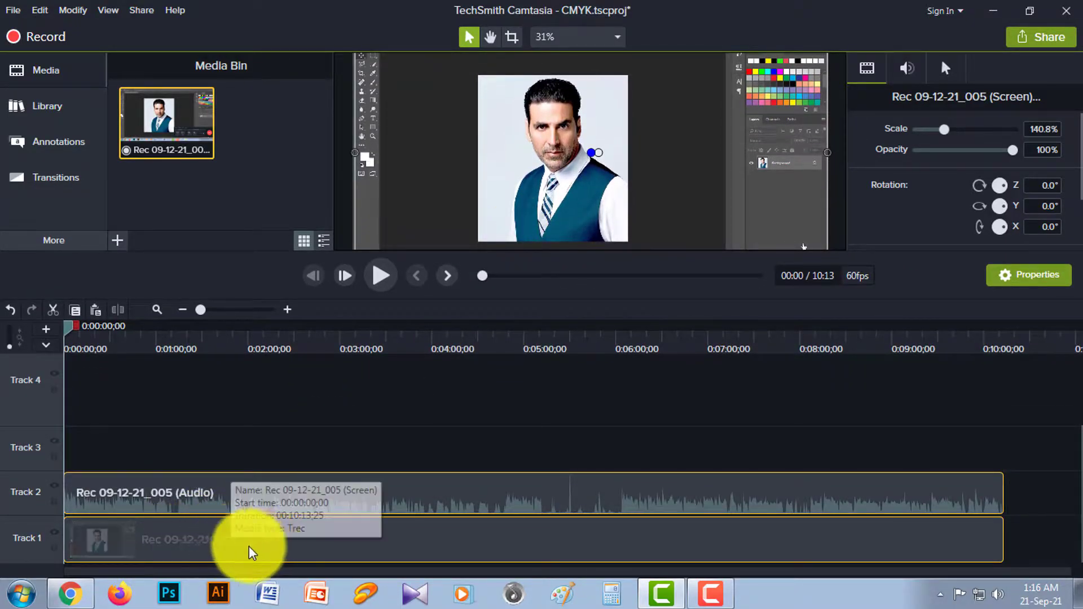
pyautogui.click(520, 550)
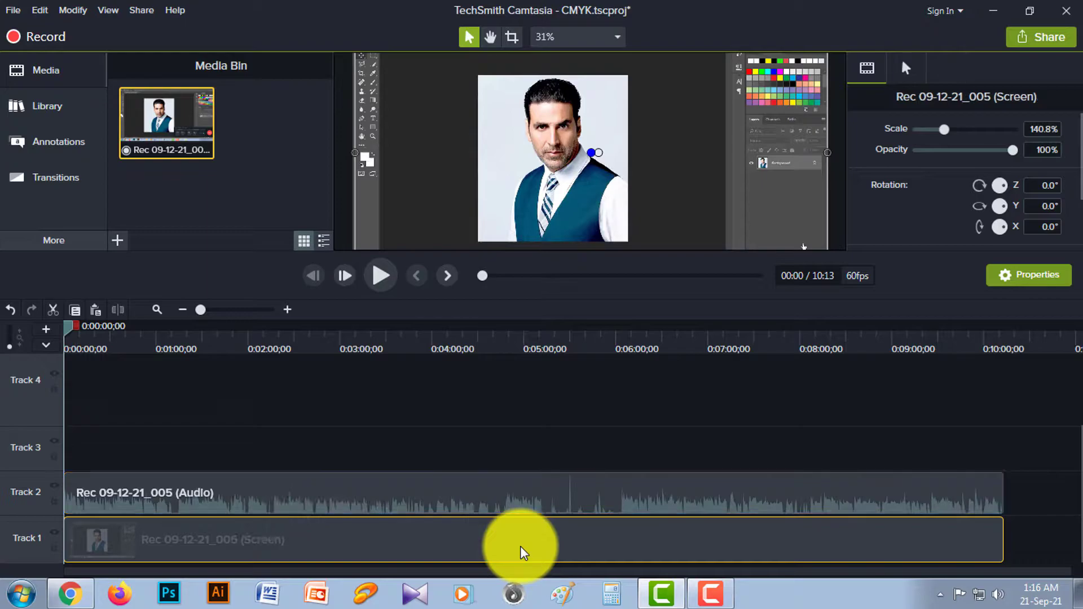
pyautogui.click(54, 548)
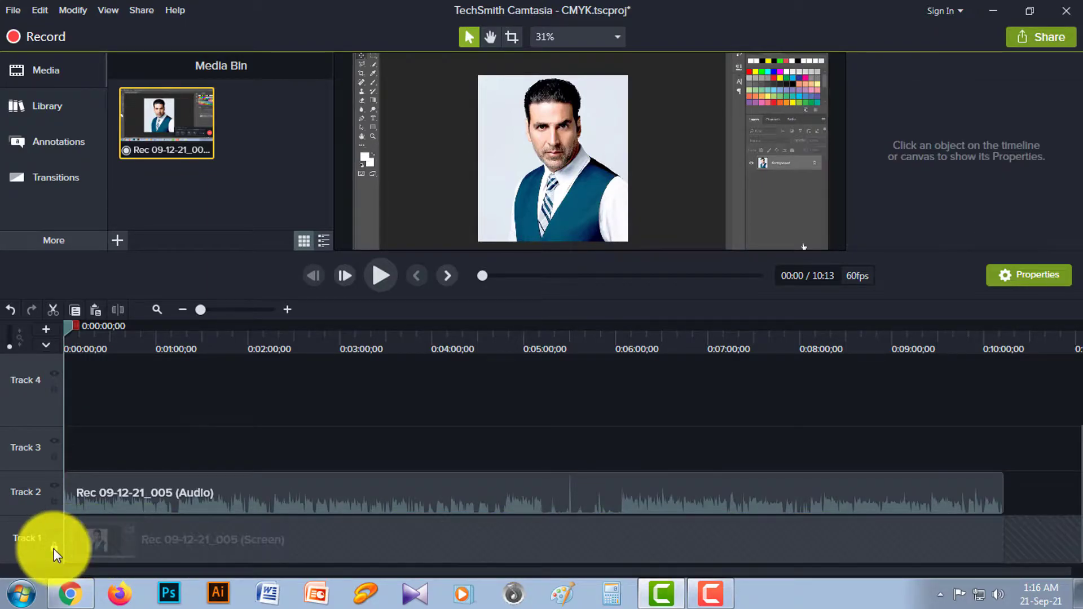
# - Move the separated audio clip from Track 2 to Track 3 and increase that track's height
pyautogui.moveTo(174, 489); pyautogui.dragTo(166, 464)
pyautogui.moveTo(31, 424); pyautogui.dragTo(29, 338)
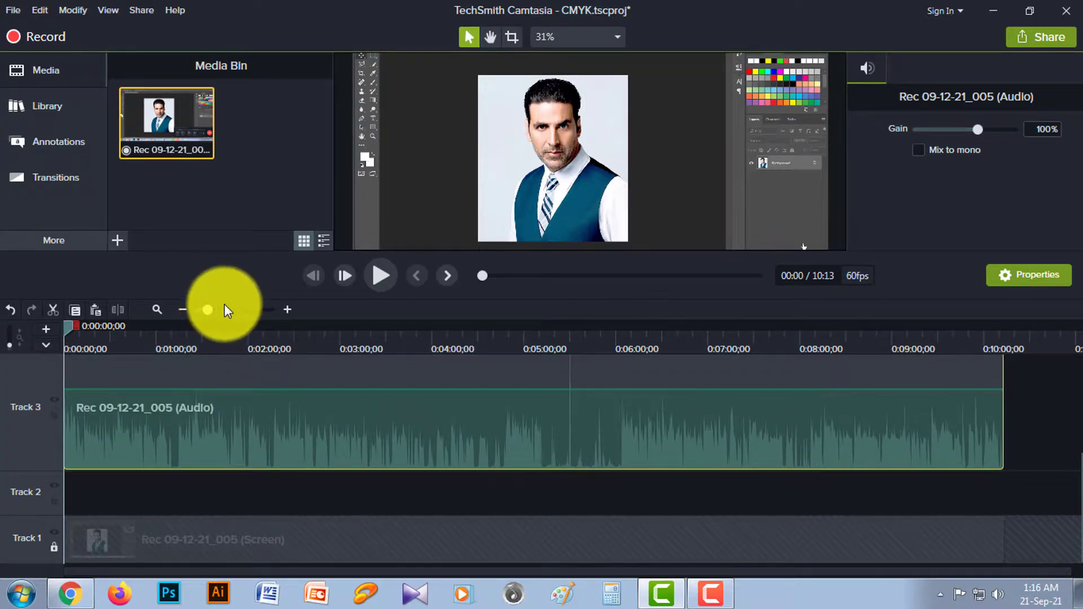
# - Adjust the volume level of the audio clip on Track 3, ending slightly louder than its original level
pyautogui.moveTo(225, 309); pyautogui.dragTo(239, 311)
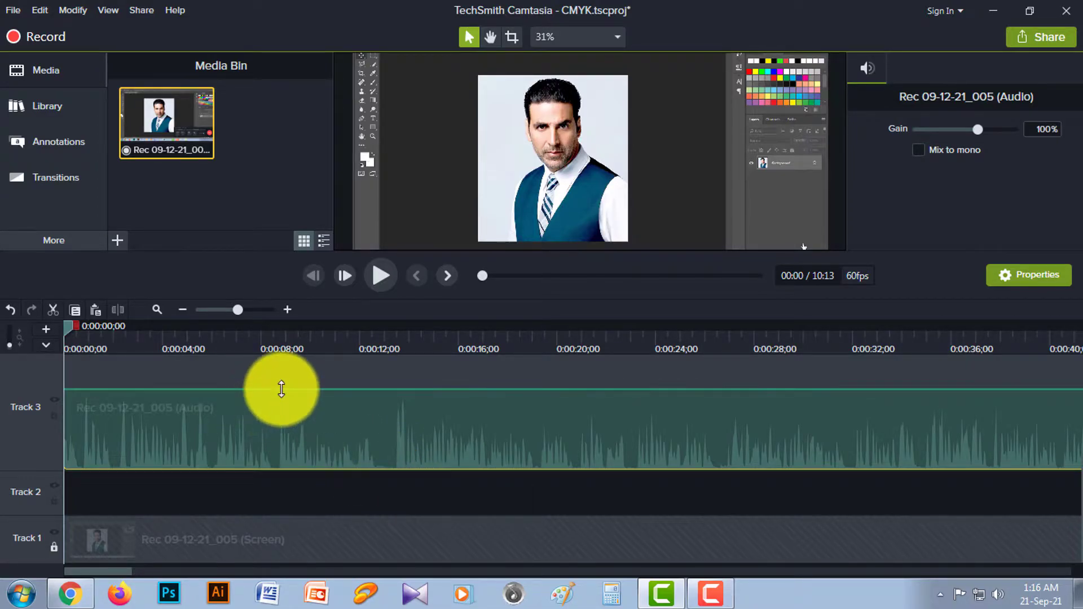
pyautogui.moveTo(281, 389)
pyautogui.mouseDown()
pyautogui.moveTo(278, 411)
pyautogui.moveTo(282, 392)
pyautogui.mouseUp()
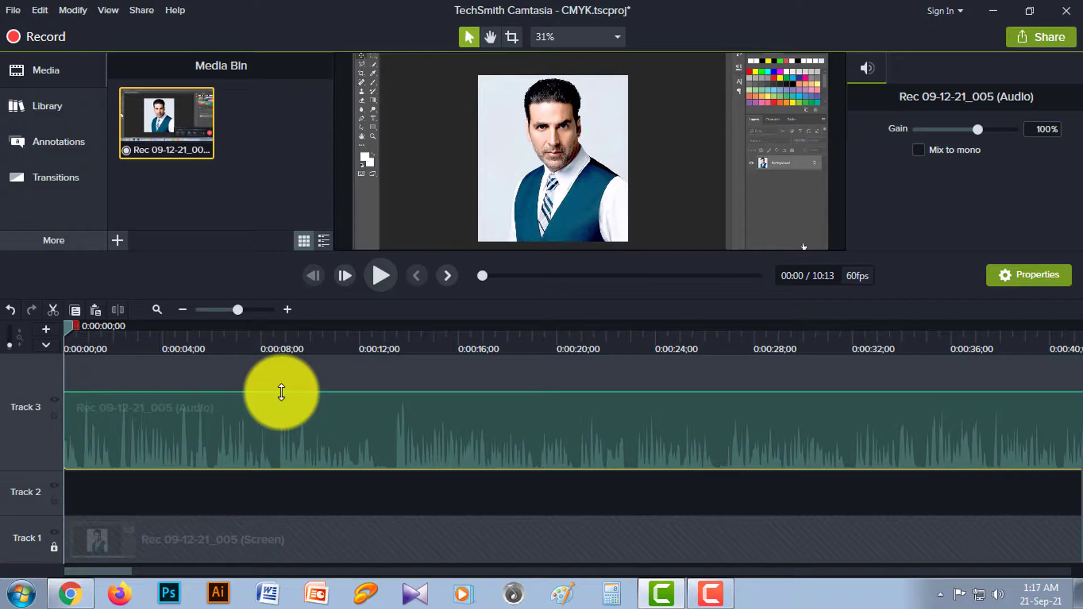
pyautogui.moveTo(281, 392)
pyautogui.mouseDown()
pyautogui.moveTo(286, 363)
pyautogui.moveTo(288, 400)
pyautogui.moveTo(288, 383)
pyautogui.mouseUp()
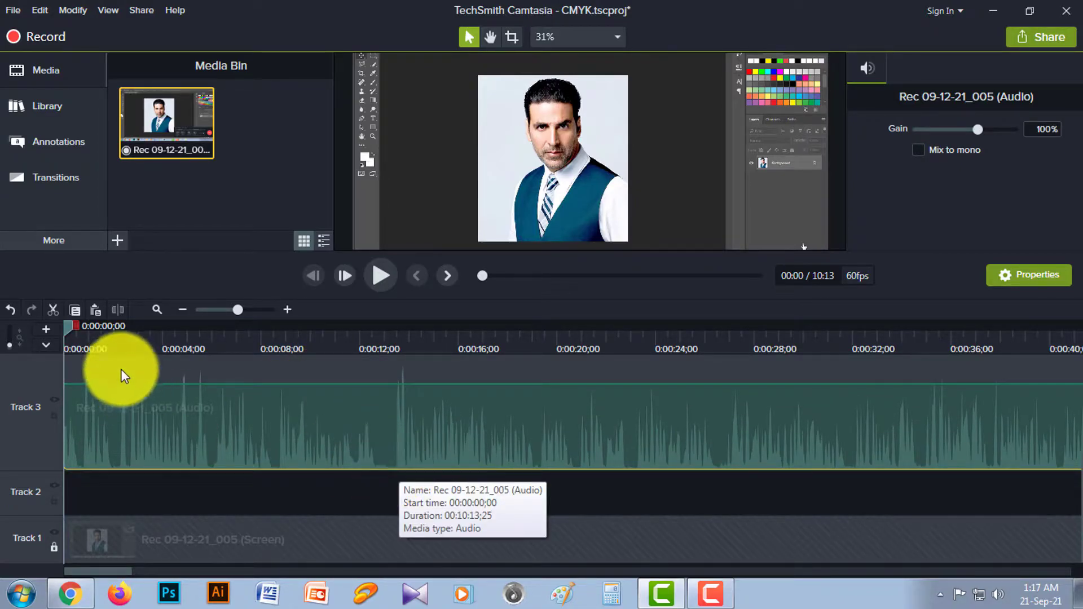
# - Cut the section from 0:00:01;57 to 0:00:02;20 out of the audio clip on Track 3
pyautogui.click(246, 310)
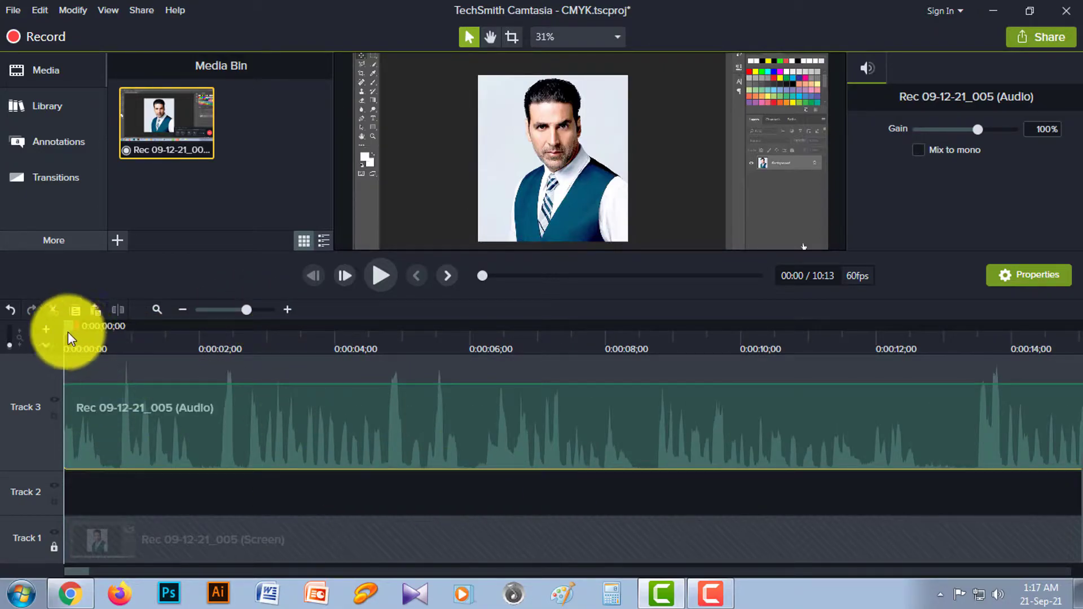
pyautogui.moveTo(68, 327); pyautogui.dragTo(233, 325)
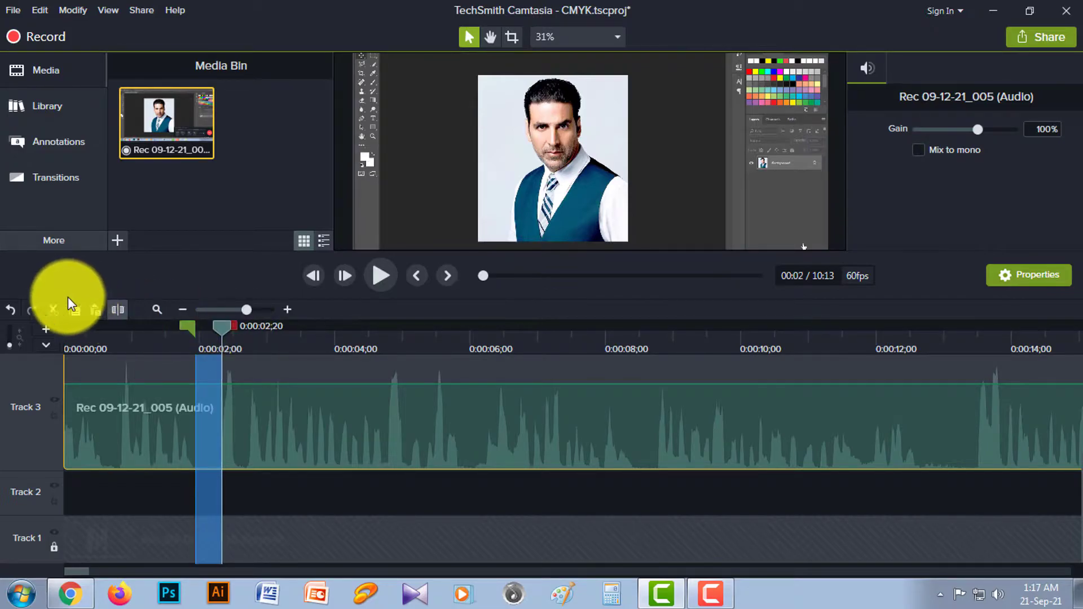
pyautogui.click(52, 312)
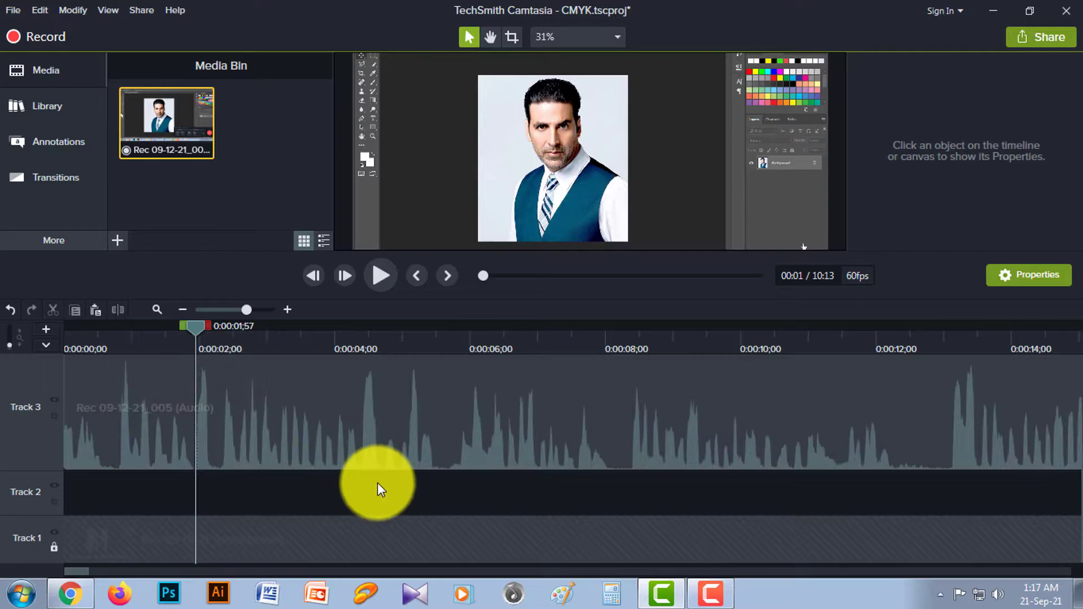
# - Add the asimpleway music track from the library to Track 4 at 0:00:01;57 and lower its volume to nearly silent
pyautogui.scroll(3, 381, 485)
pyautogui.scroll(-1, 406, 491)
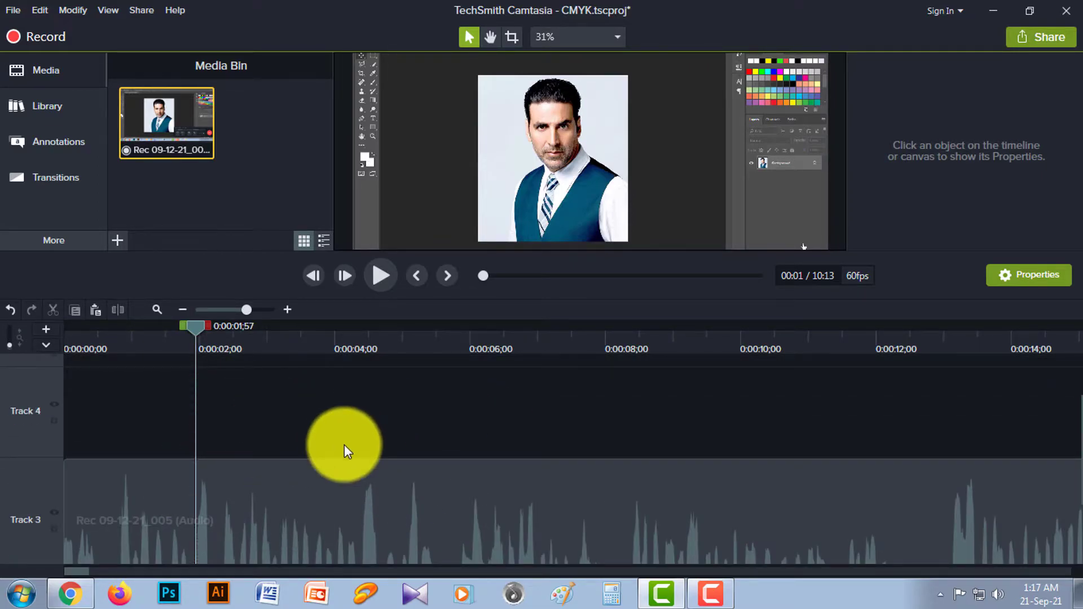
pyautogui.click(49, 109)
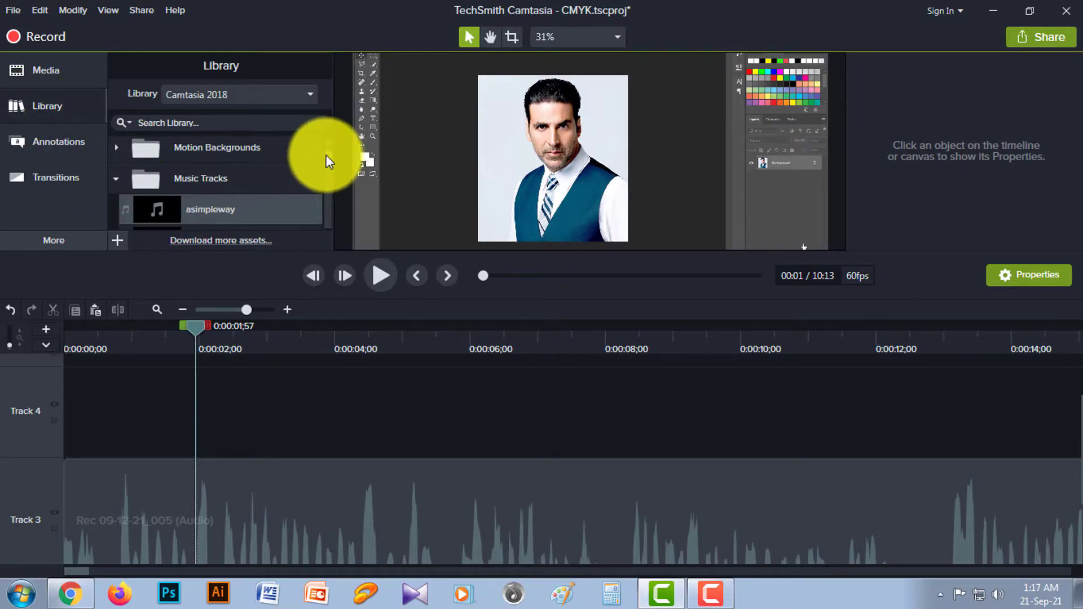
pyautogui.scroll(-1, 190, 176)
pyautogui.moveTo(207, 176); pyautogui.dragTo(279, 421)
pyautogui.moveTo(424, 429); pyautogui.dragTo(338, 432)
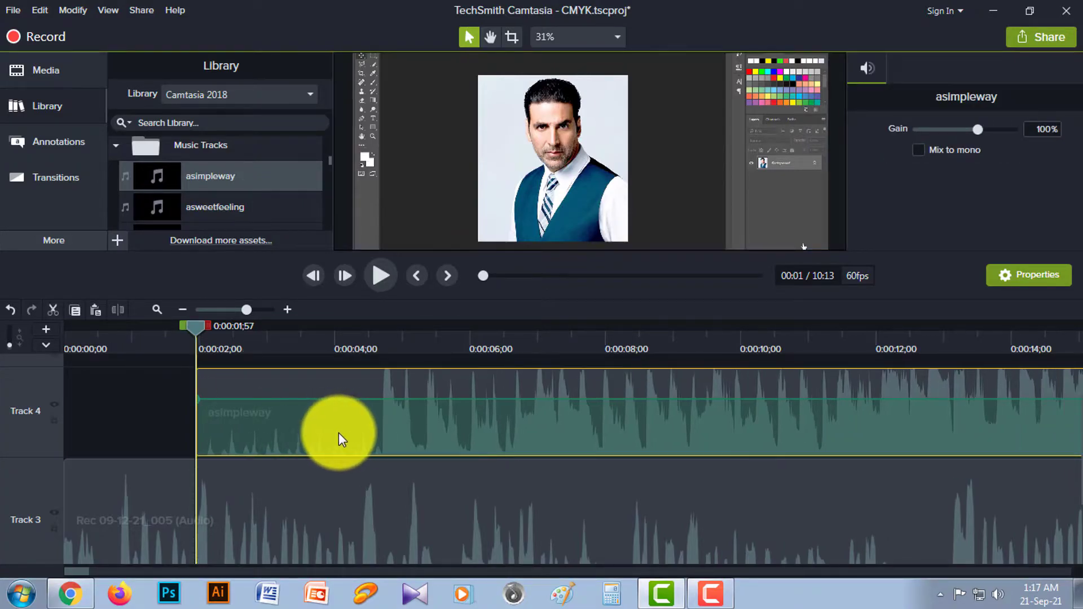
pyautogui.moveTo(370, 399); pyautogui.dragTo(368, 450)
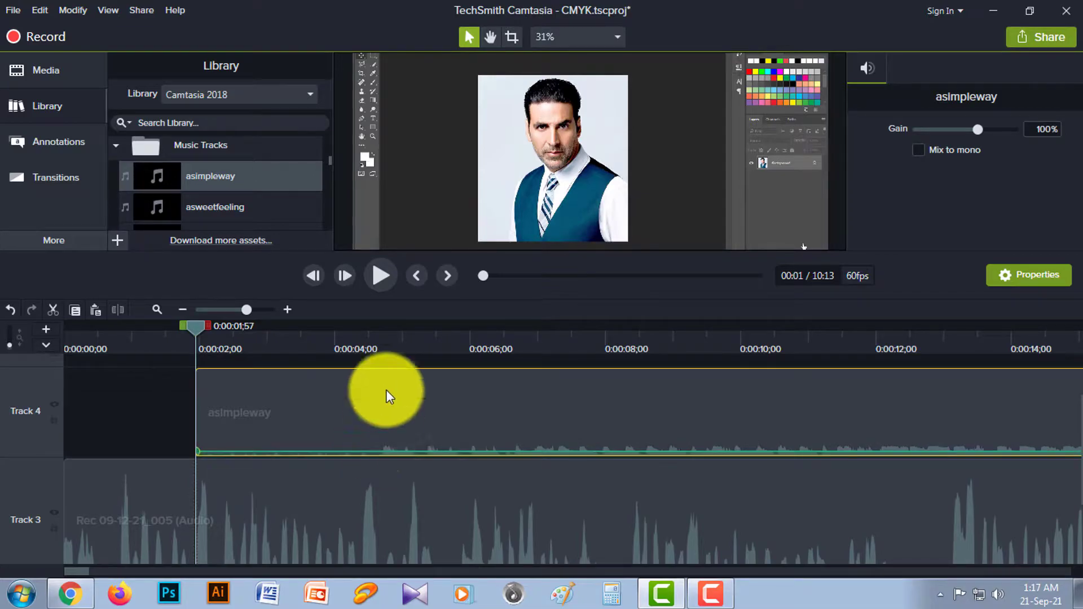
# - Play a short preview of the mix and delete the asimpleway clip from Track 4
pyautogui.click(383, 275)
pyautogui.click(385, 276)
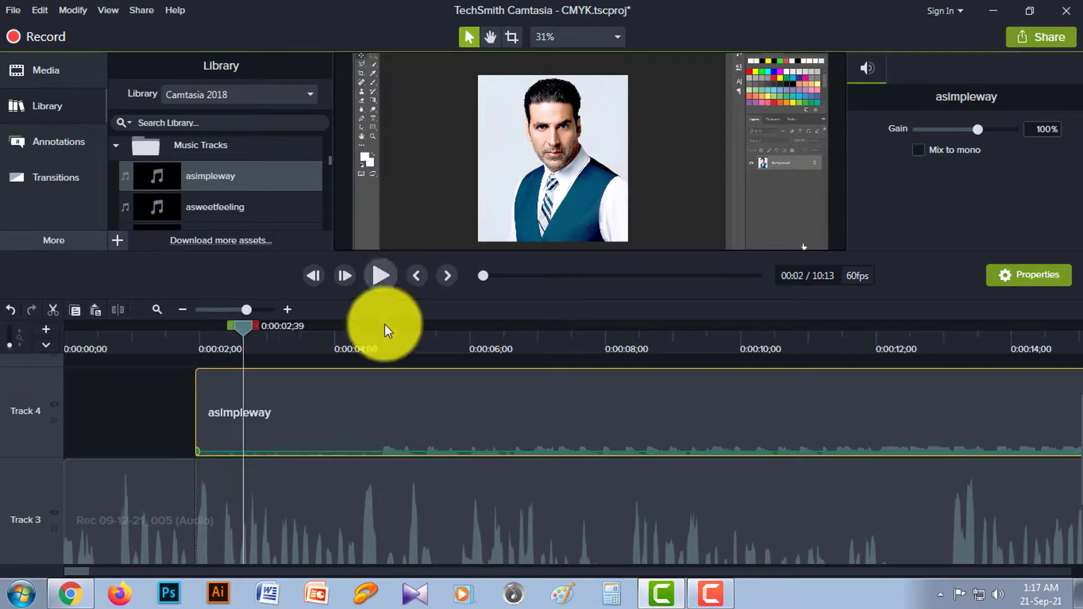
pyautogui.press('Delete')
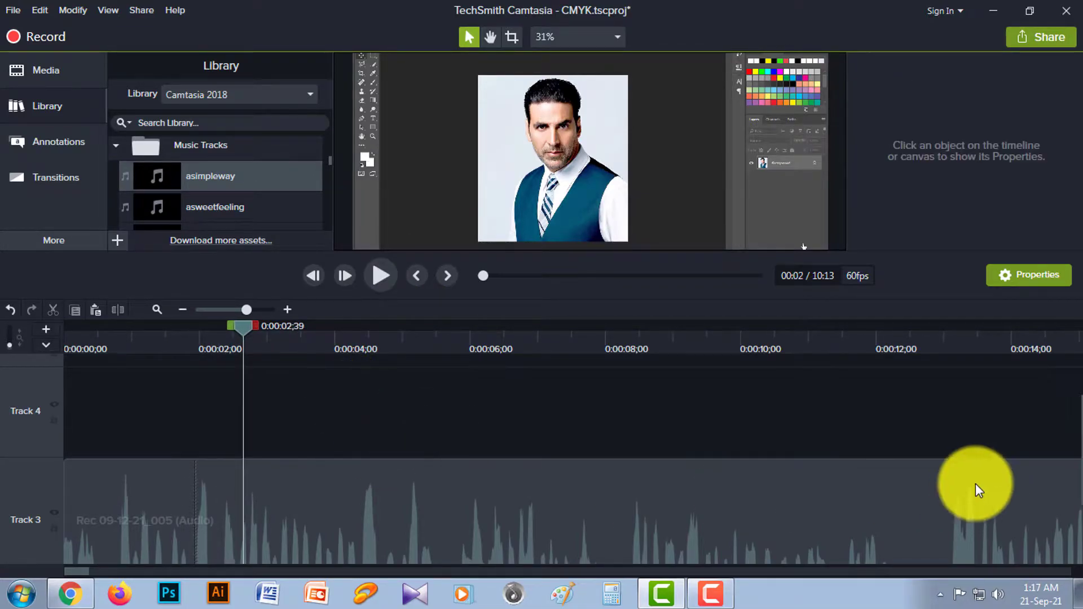
# - Silence the Track 3 audio between 0:00:12;13 and 0:00:13;09
pyautogui.scroll(-1, 1074, 437)
pyautogui.scroll(-1, 1075, 437)
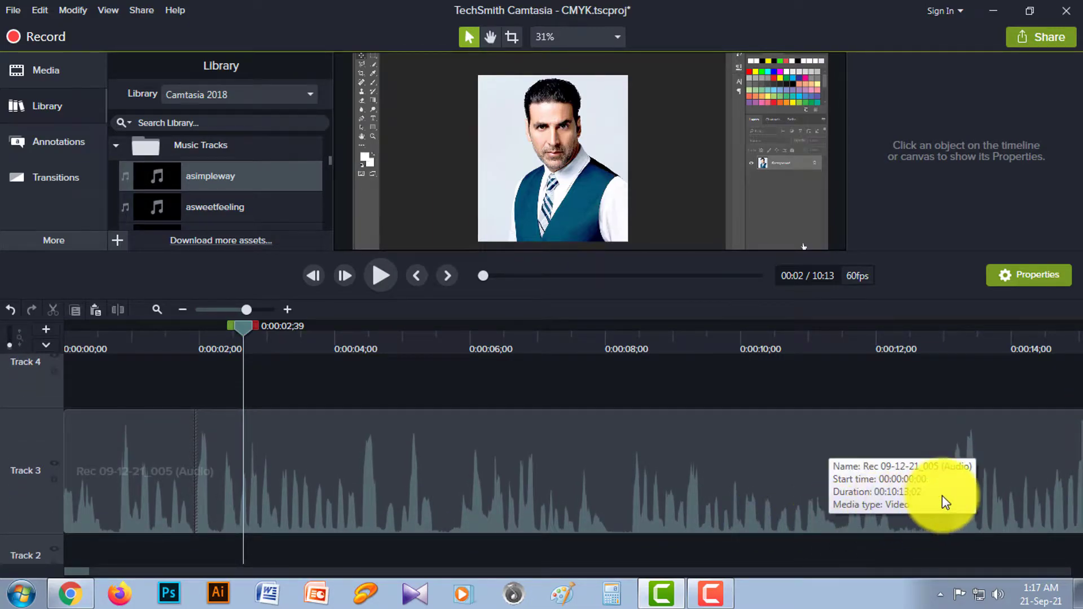
pyautogui.click(631, 478)
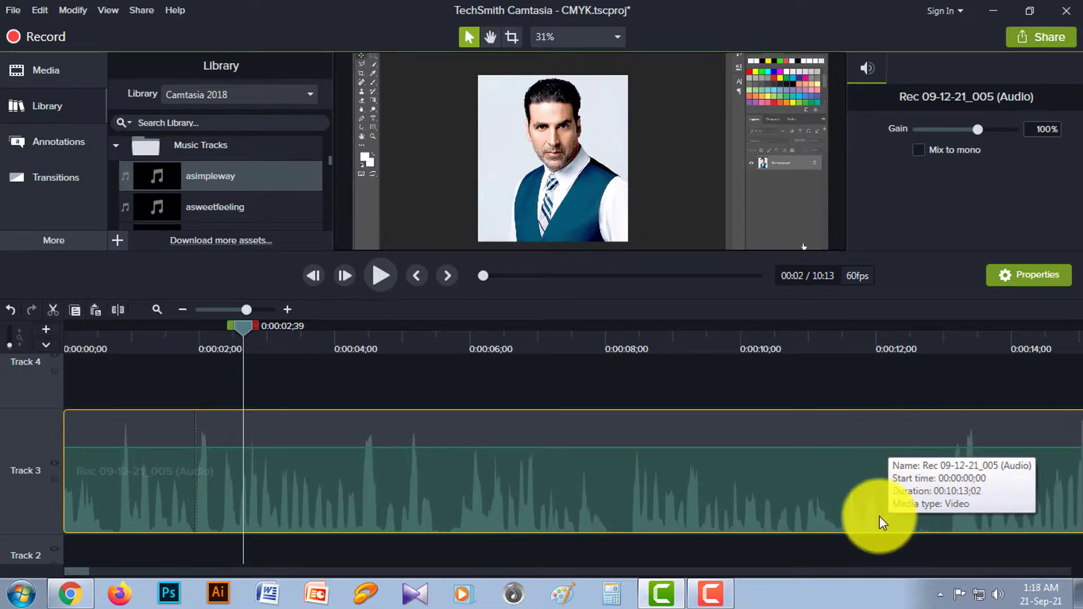
pyautogui.moveTo(242, 327); pyautogui.dragTo(891, 415)
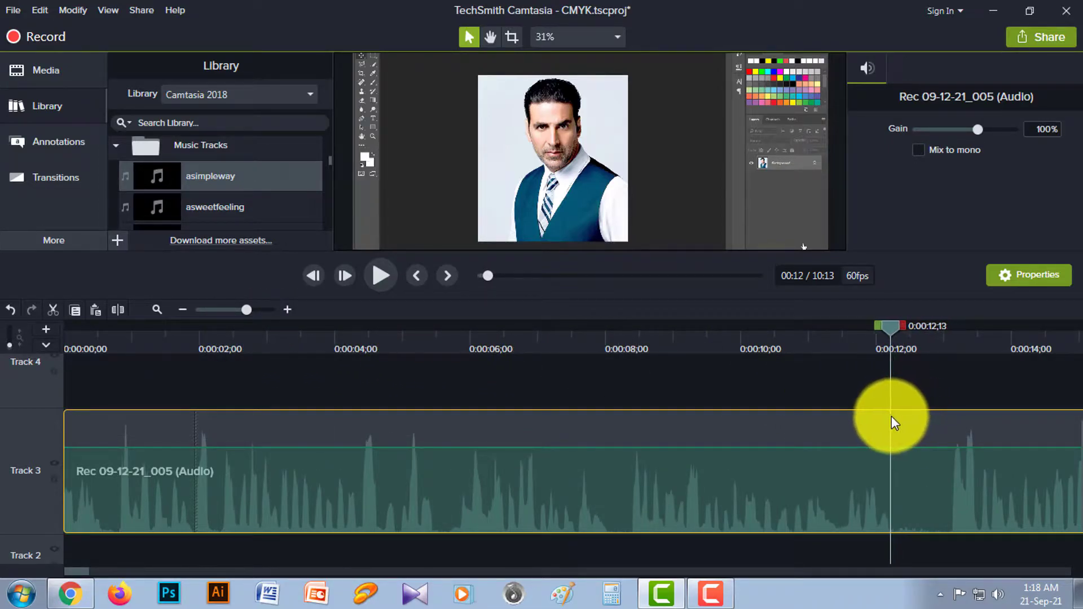
pyautogui.moveTo(904, 326); pyautogui.dragTo(967, 336)
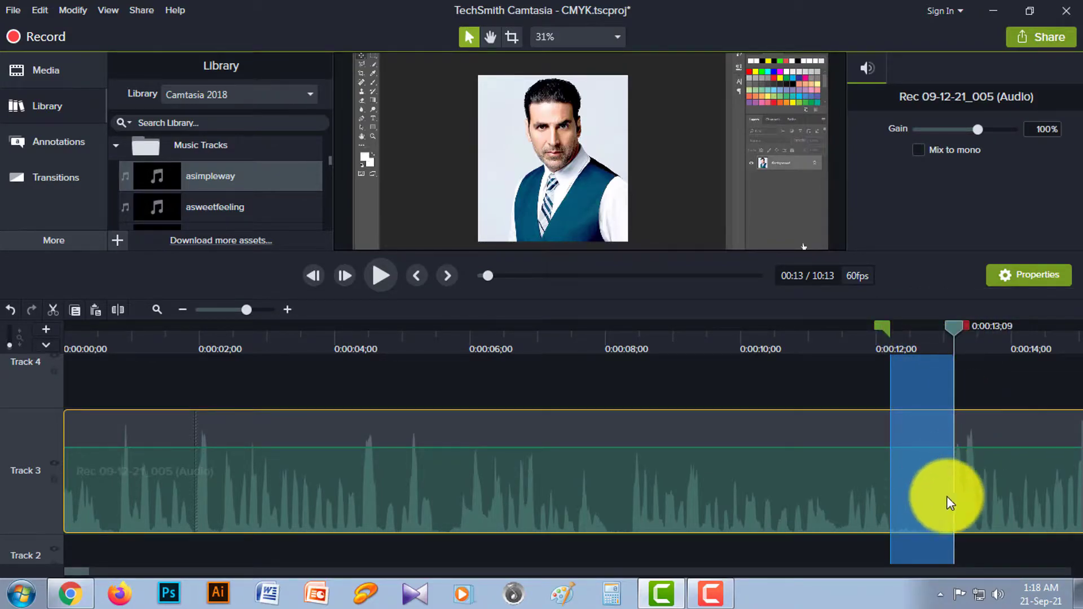
pyautogui.rightClick(916, 520)
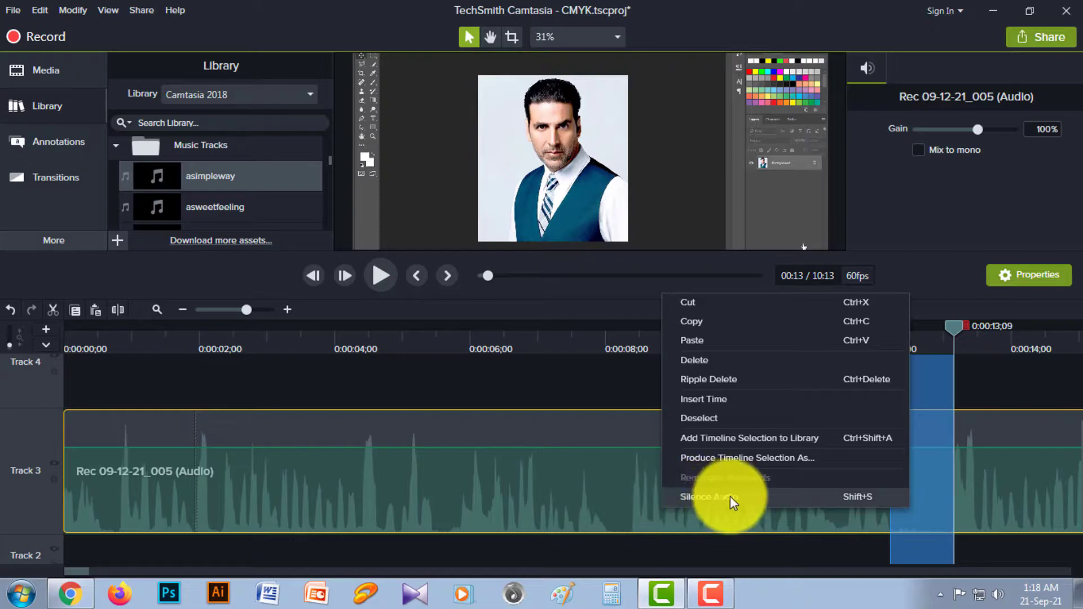
pyautogui.click(702, 497)
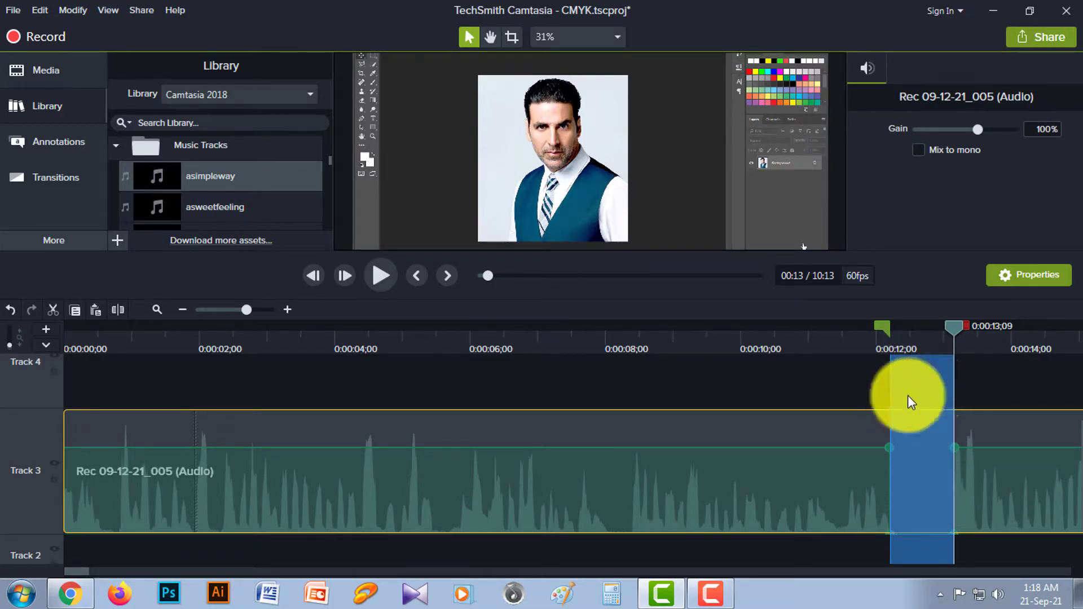
# - Add the asimpleway music track to Track 4, starting at 0:00:12;13 where the silenced section begins
pyautogui.moveTo(232, 226); pyautogui.dragTo(305, 389)
pyautogui.moveTo(249, 314); pyautogui.dragTo(231, 310)
pyautogui.moveTo(274, 402); pyautogui.dragTo(372, 411)
pyautogui.moveTo(236, 309); pyautogui.dragTo(249, 309)
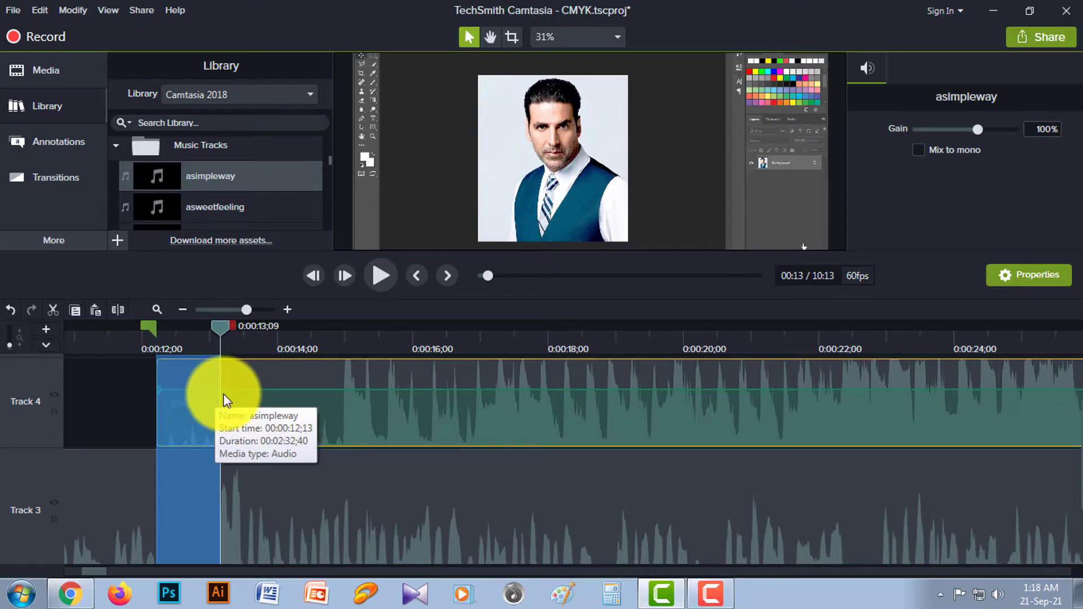
# - Split the asimpleway clip at 0:00:13;09 and delete the part after the split
pyautogui.moveTo(150, 324); pyautogui.dragTo(211, 326)
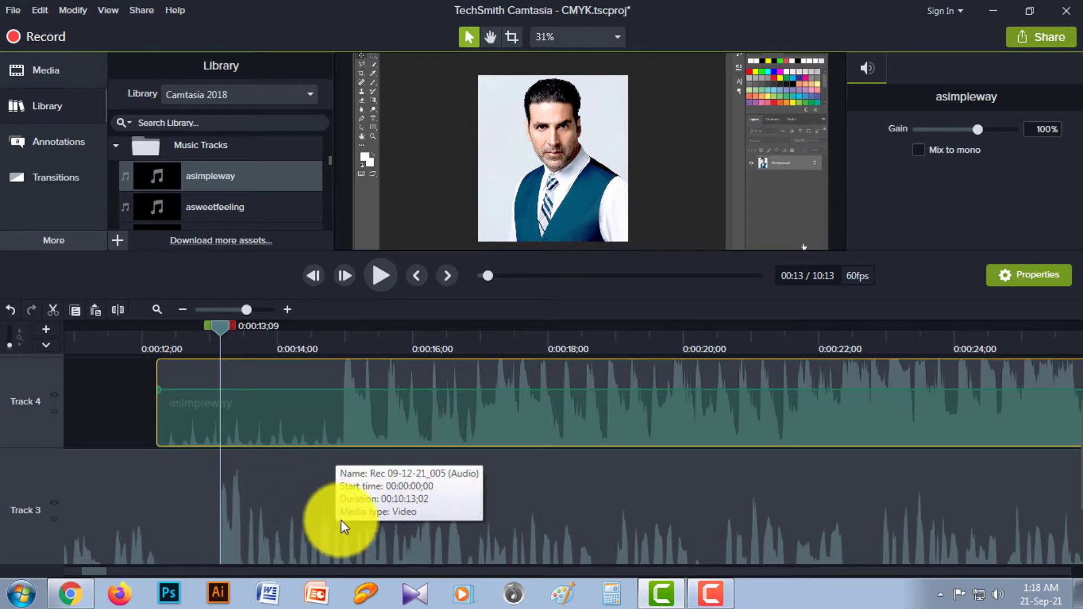
pyautogui.click(55, 518)
pyautogui.click(54, 519)
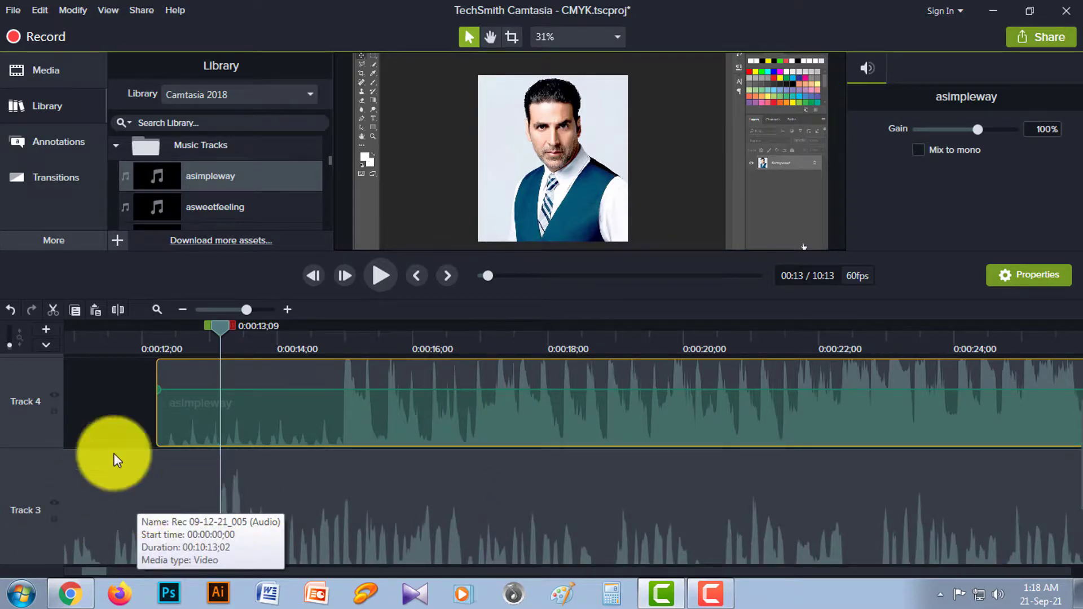
pyautogui.click(117, 307)
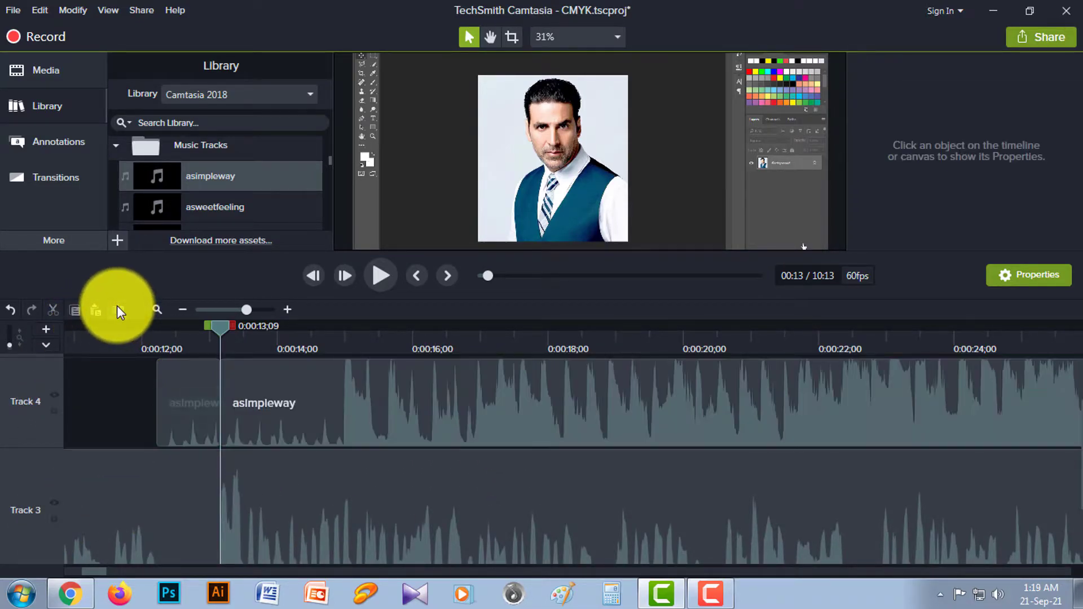
pyautogui.click(298, 388)
pyautogui.press('Delete')
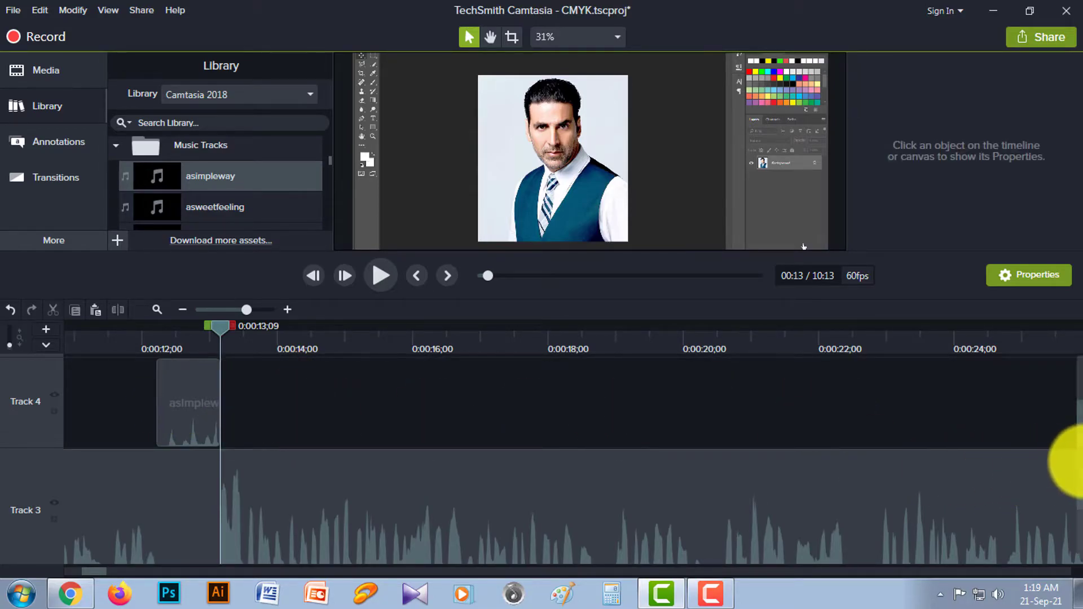
# - Delete the short asimpleway piece over the silenced section on Track 4
pyautogui.click(190, 403)
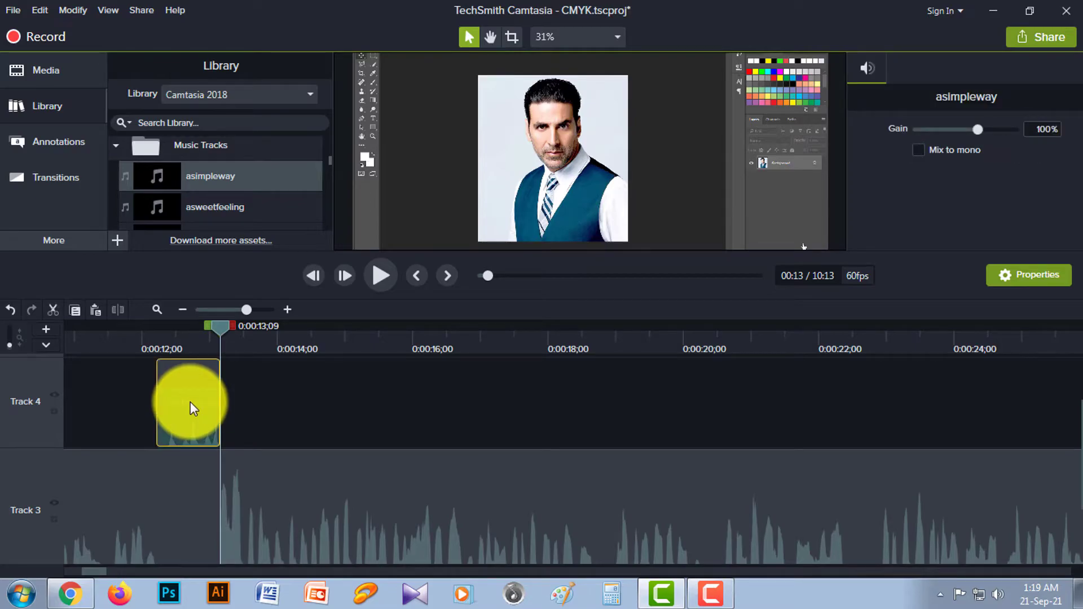
pyautogui.press('Delete')
# - Set the playhead to 0:00:11;16 and move the recording's audio clip from Track 3 to Track 4
pyautogui.moveTo(220, 327); pyautogui.dragTo(92, 327)
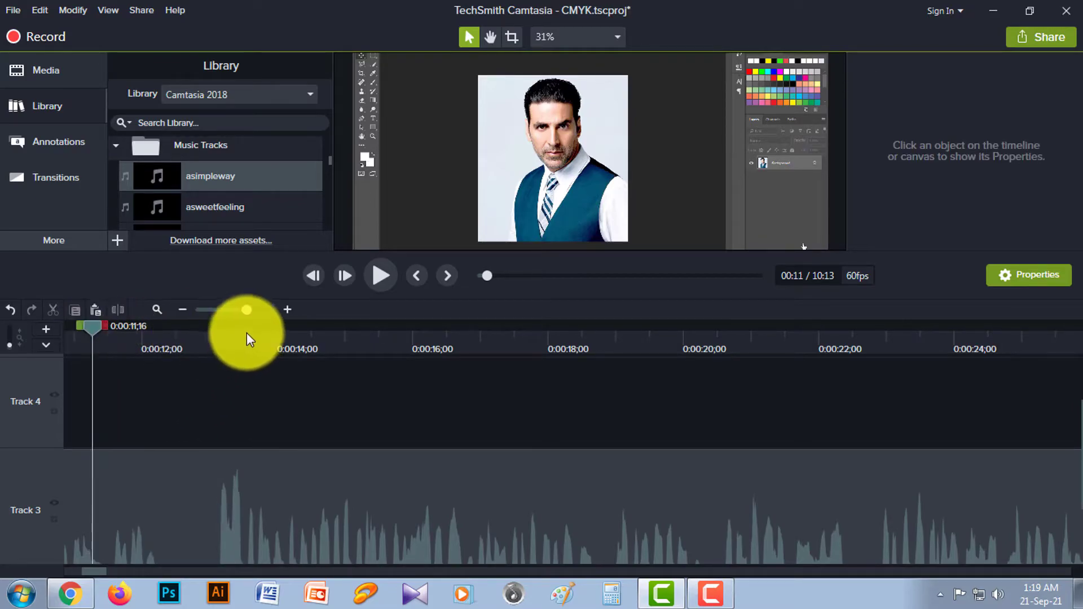
pyautogui.moveTo(245, 309); pyautogui.dragTo(215, 311)
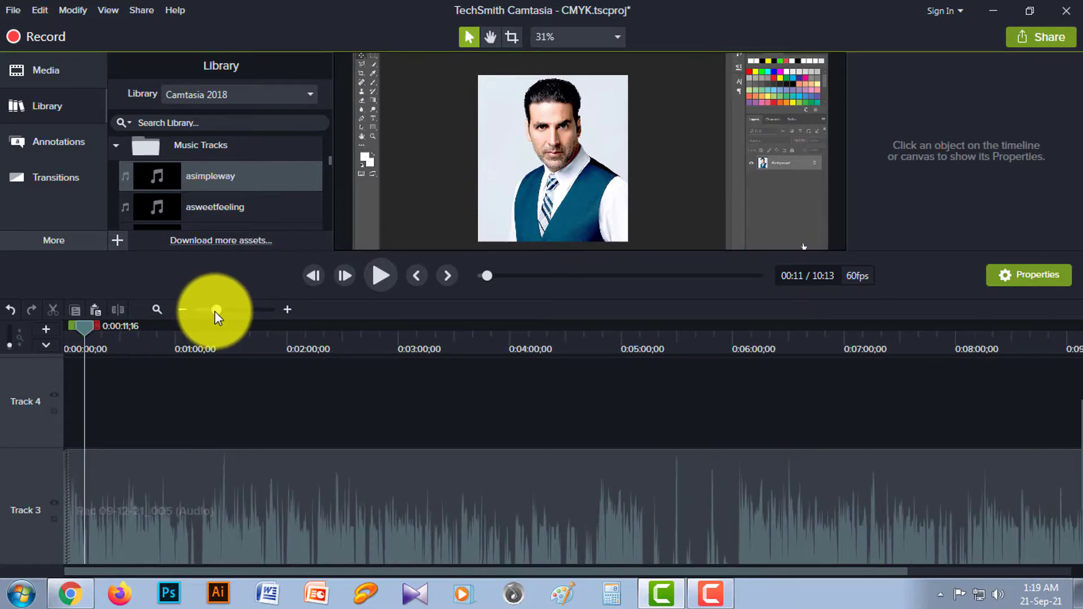
pyautogui.moveTo(29, 448); pyautogui.dragTo(31, 496)
pyautogui.moveTo(174, 527); pyautogui.dragTo(177, 468)
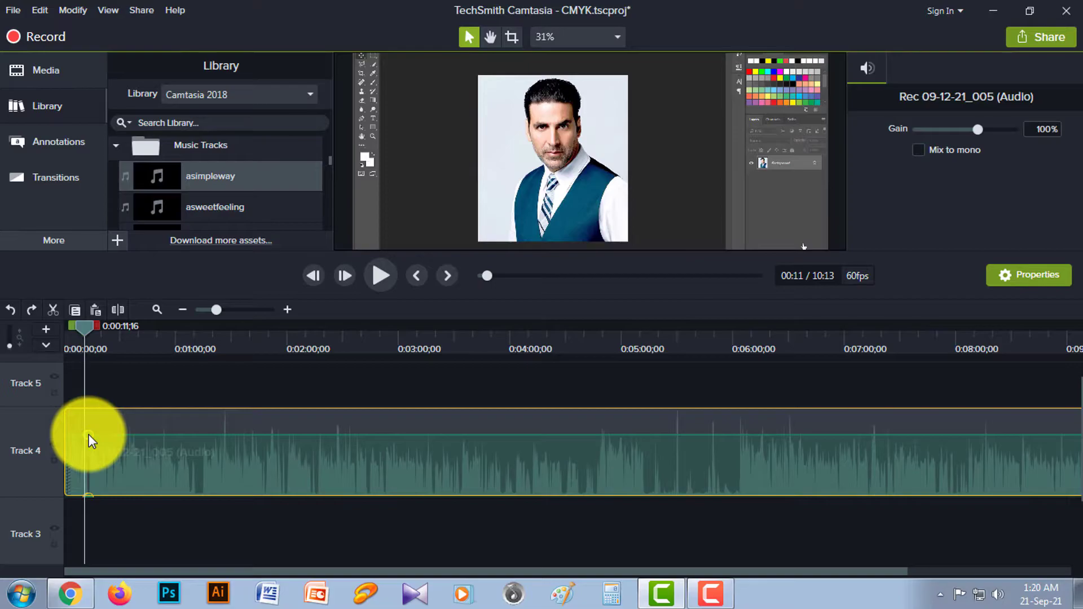
# - Remove all audio points from the recording's audio clip on Track 4 and return the playhead to the clip's start
pyautogui.rightClick(88, 435)
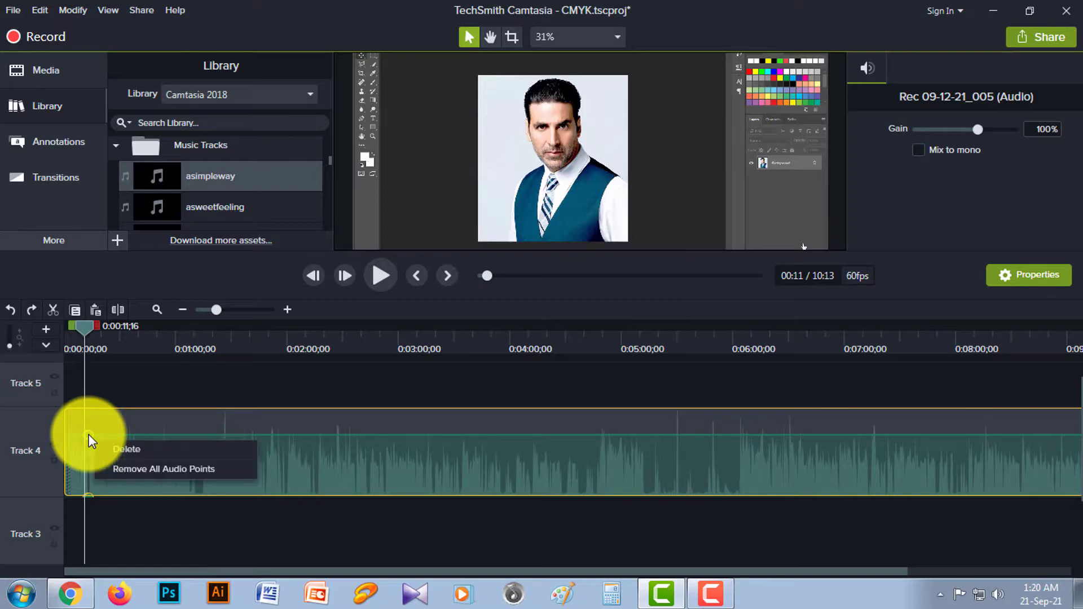
pyautogui.click(159, 469)
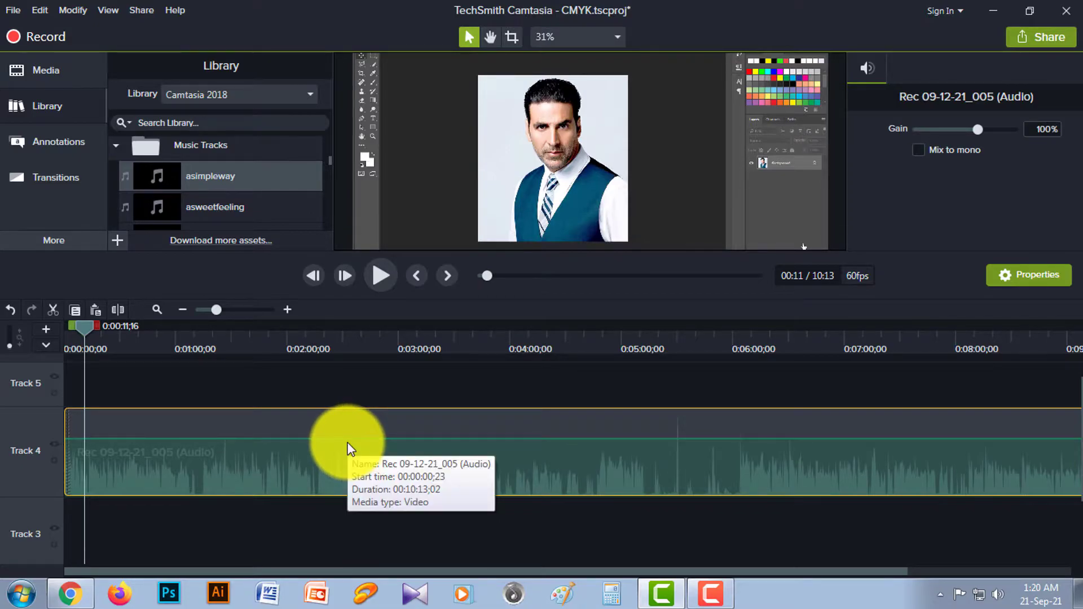
pyautogui.hotkey('ctrl', 'alt', 'Left')
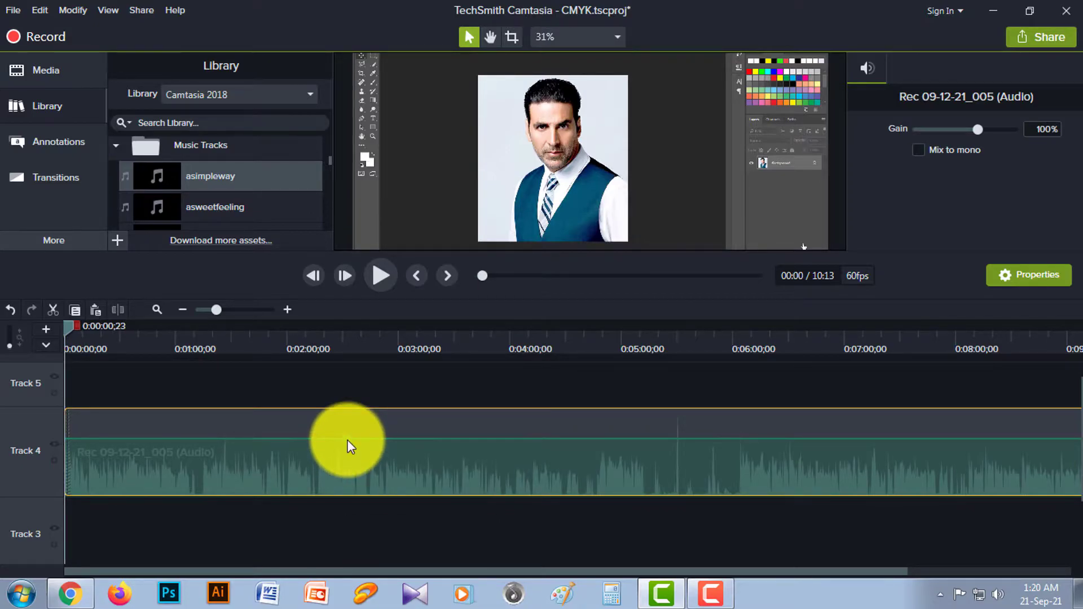
# - Add audio points at about 0:02:30 and 0:04:10 on the Track 4 clip and lower the second one to near silence
pyautogui.doubleClick(347, 439)
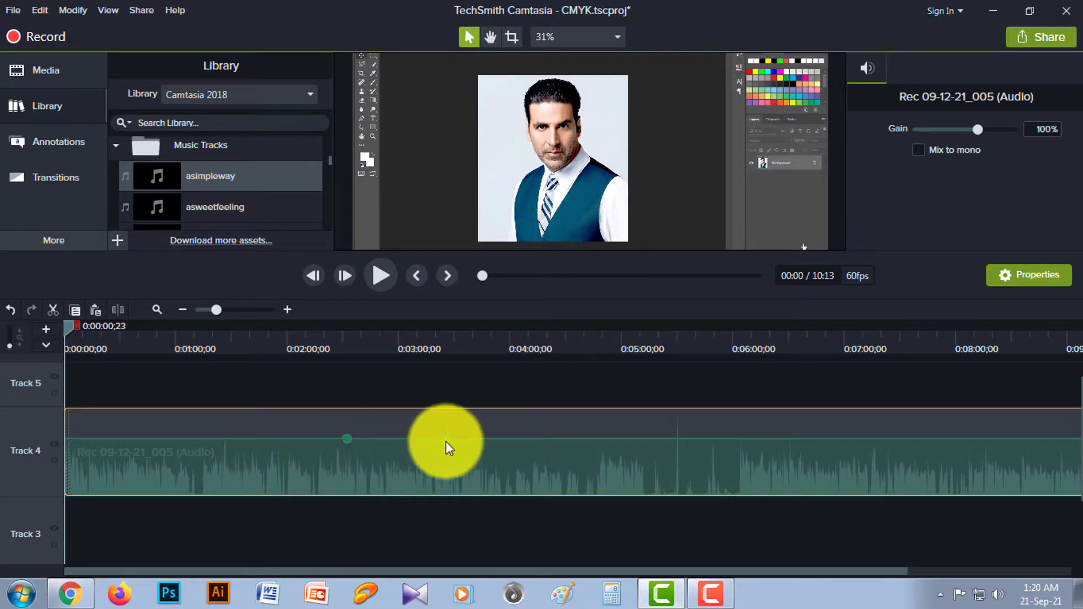
pyautogui.doubleClick(531, 439)
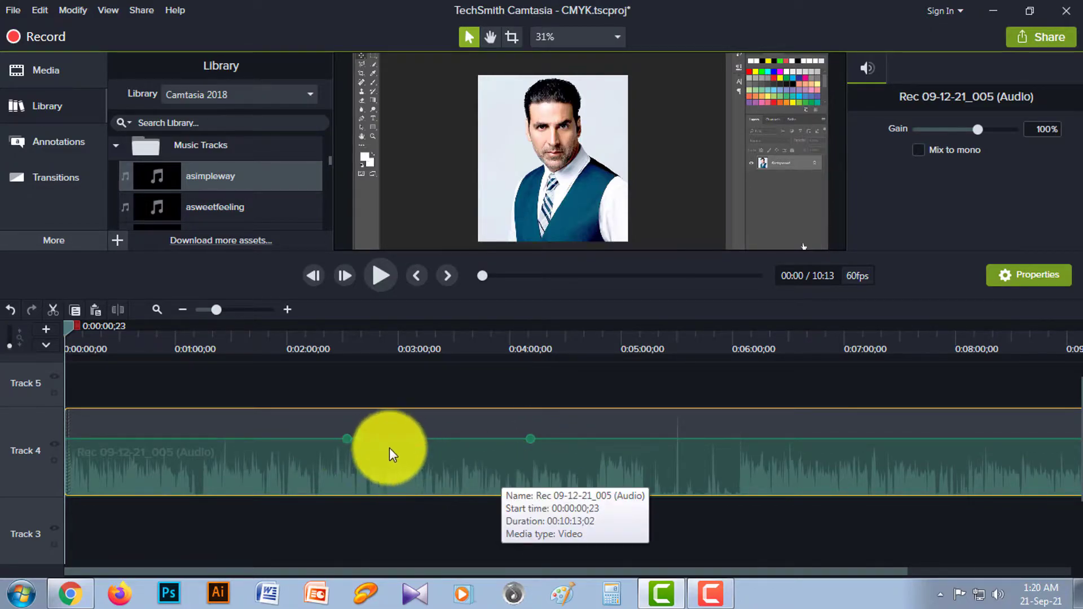
pyautogui.moveTo(531, 439); pyautogui.dragTo(525, 489)
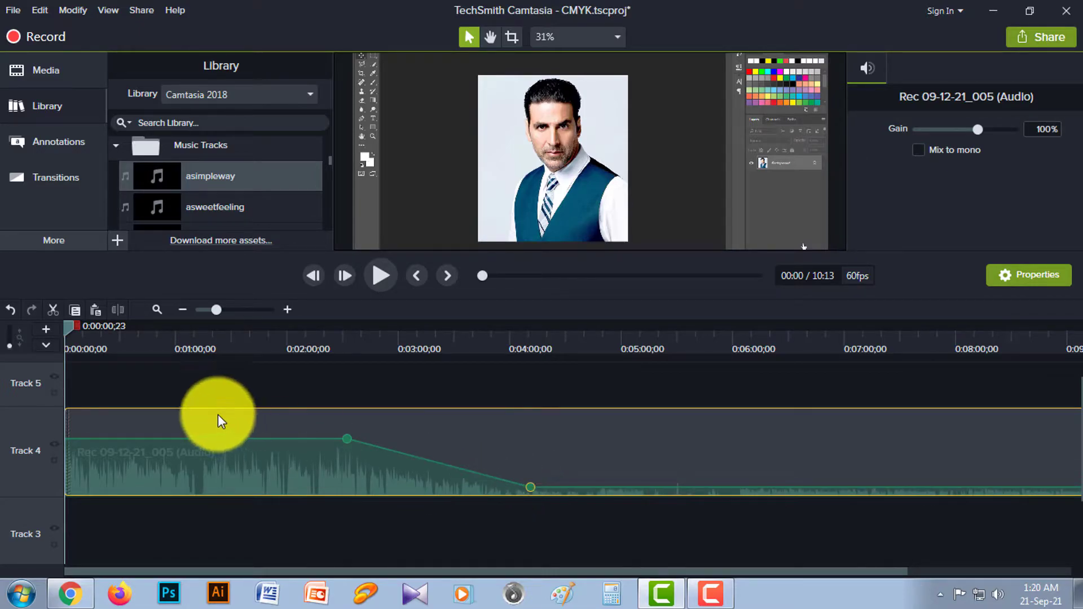
# - Listen to the audio before the volume ramp, near its start and near its end, by playing short parts
pyautogui.moveTo(67, 330); pyautogui.dragTo(344, 374)
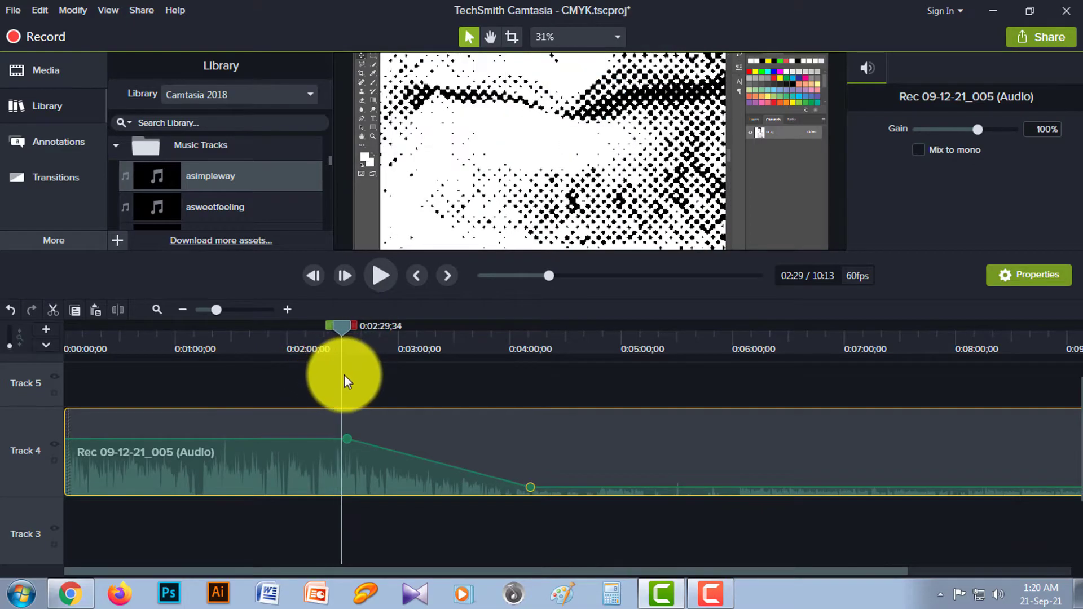
pyautogui.click(384, 276)
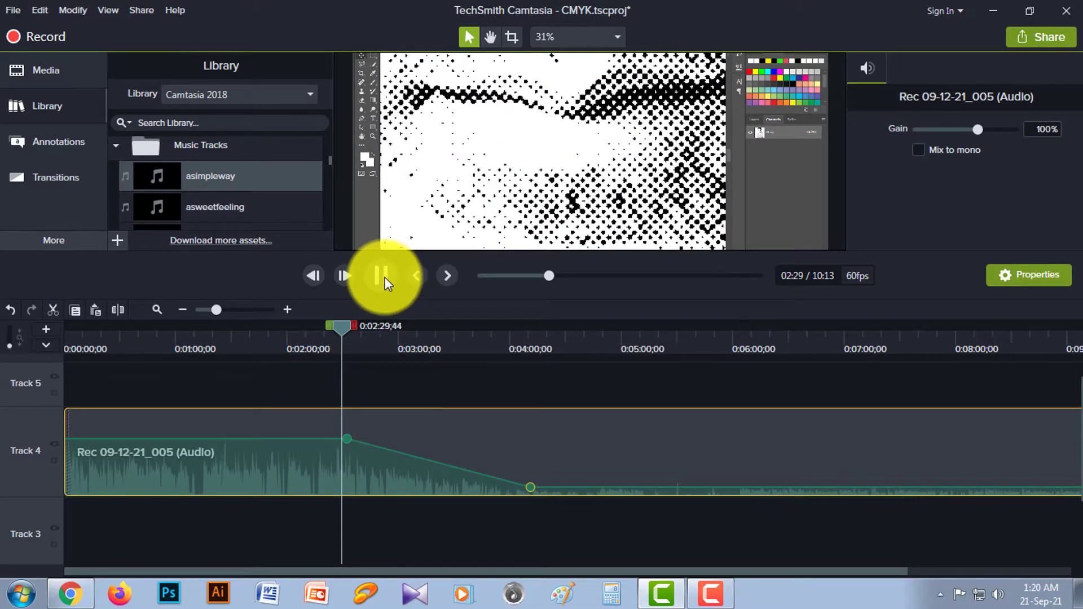
pyautogui.moveTo(340, 326); pyautogui.dragTo(500, 379)
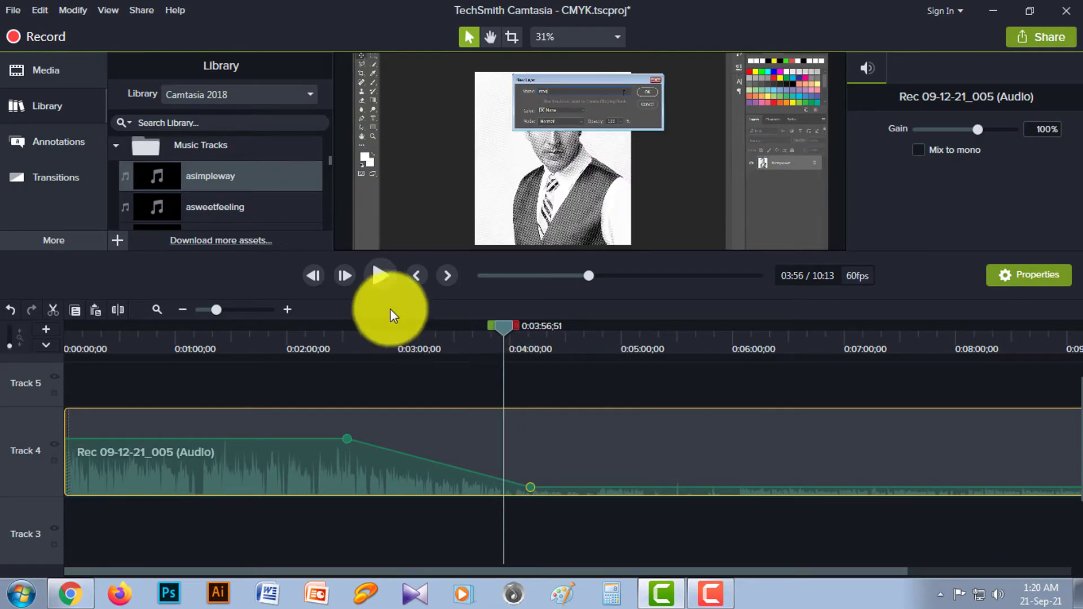
pyautogui.click(375, 283)
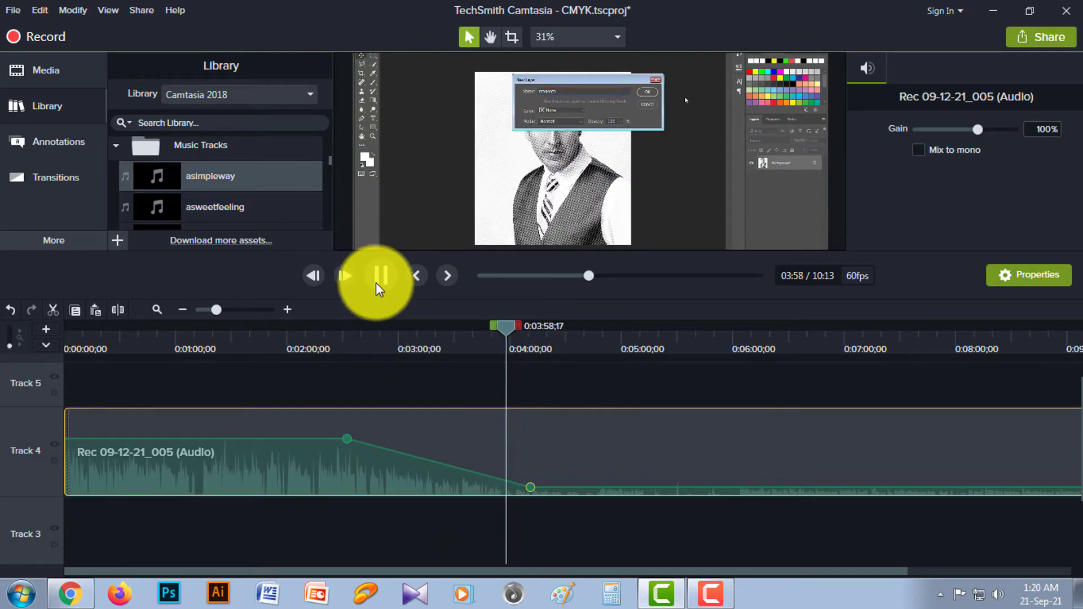
pyautogui.moveTo(509, 326); pyautogui.dragTo(307, 339)
pyautogui.click(384, 280)
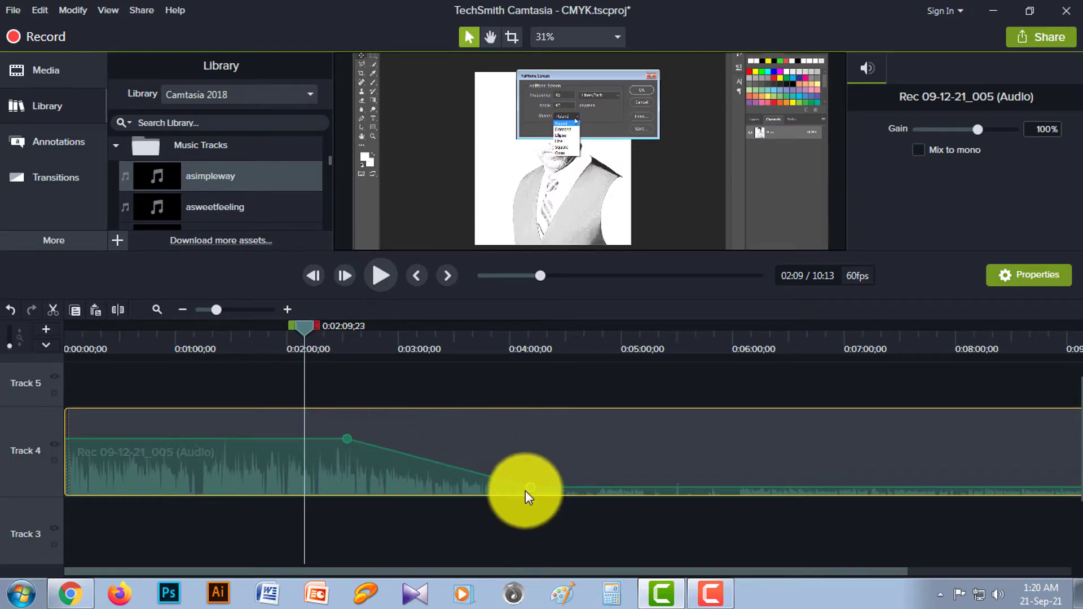
# - Remove the audio points that form the volume ramp on the Track 4 clip
pyautogui.rightClick(498, 473)
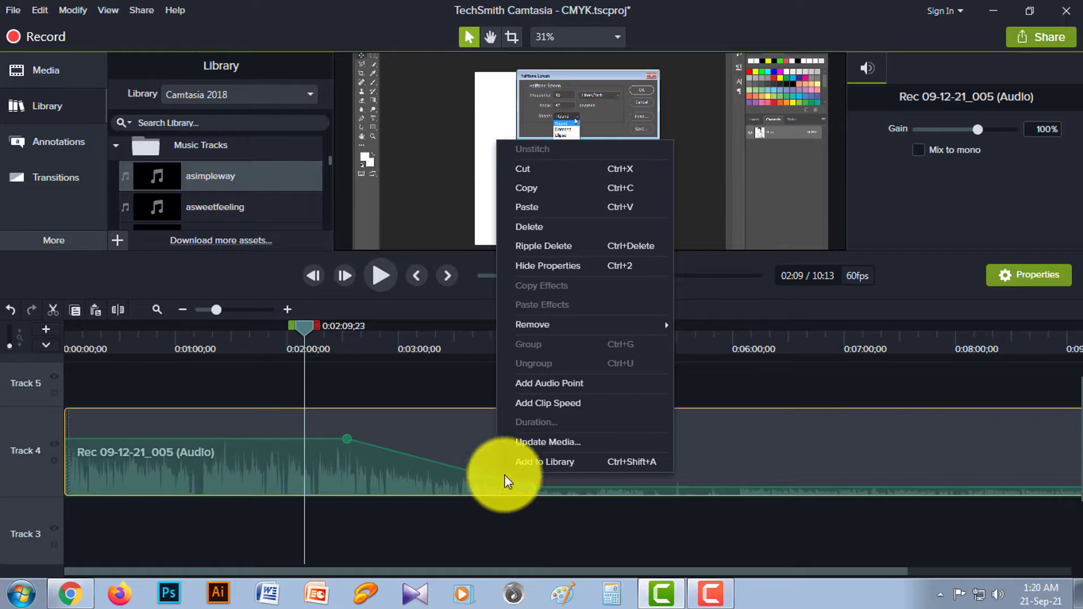
pyautogui.click(532, 496)
pyautogui.rightClick(537, 494)
pyautogui.click(576, 520)
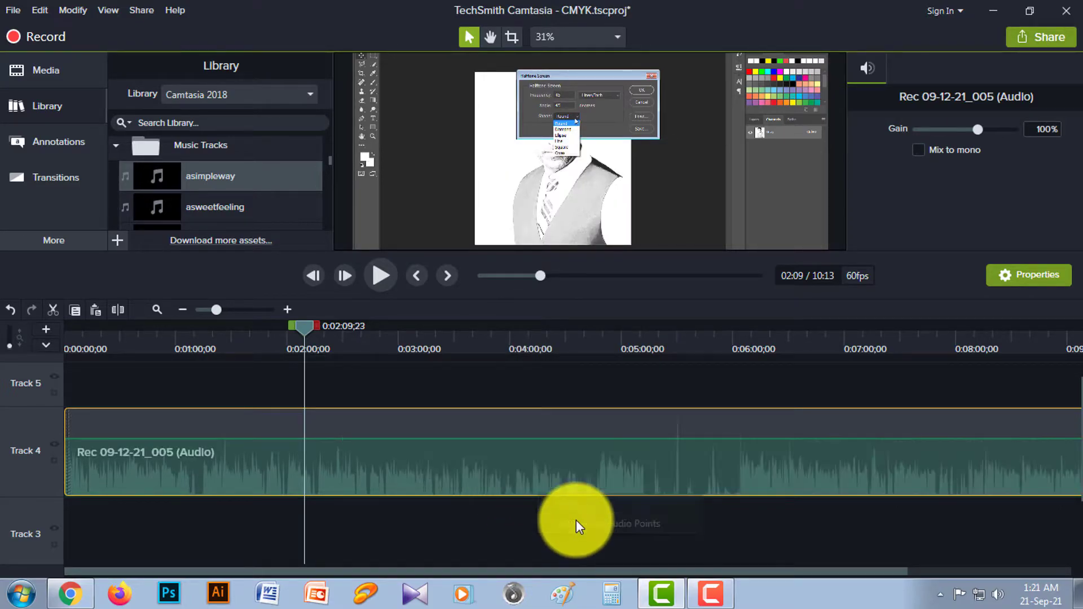
# - Set the playhead to 0:00:55;52 and display all the Audio Effects in an enlarged upper area
pyautogui.moveTo(304, 326); pyautogui.dragTo(176, 330)
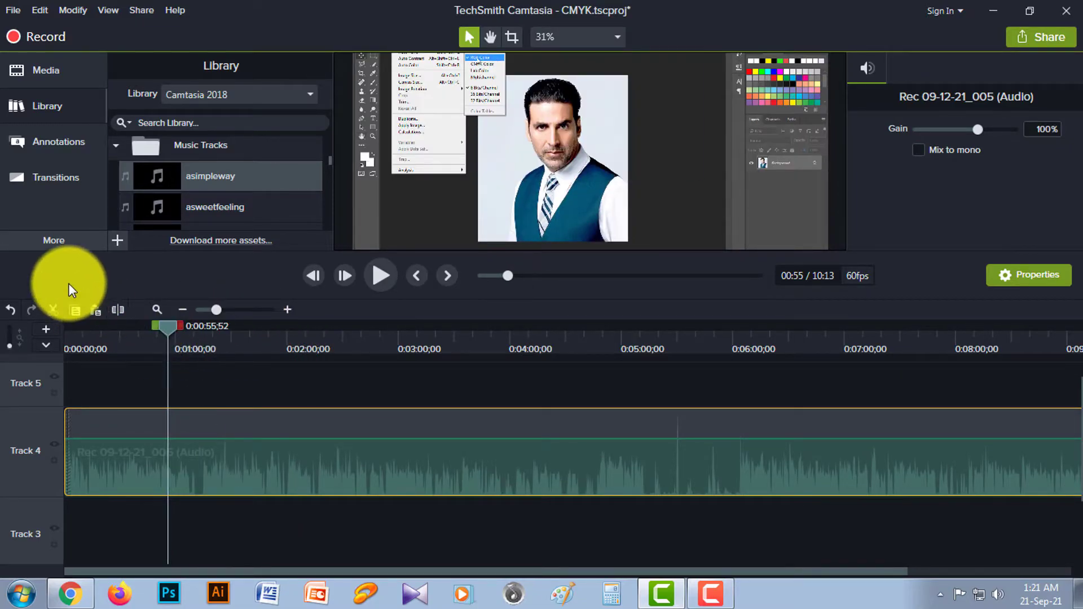
pyautogui.click(57, 238)
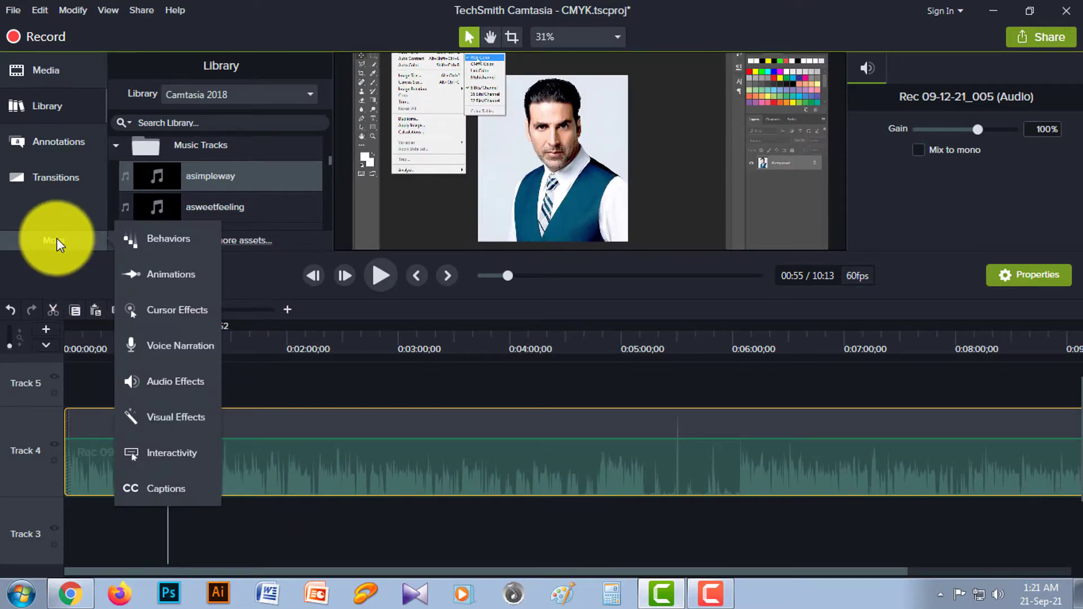
pyautogui.click(162, 382)
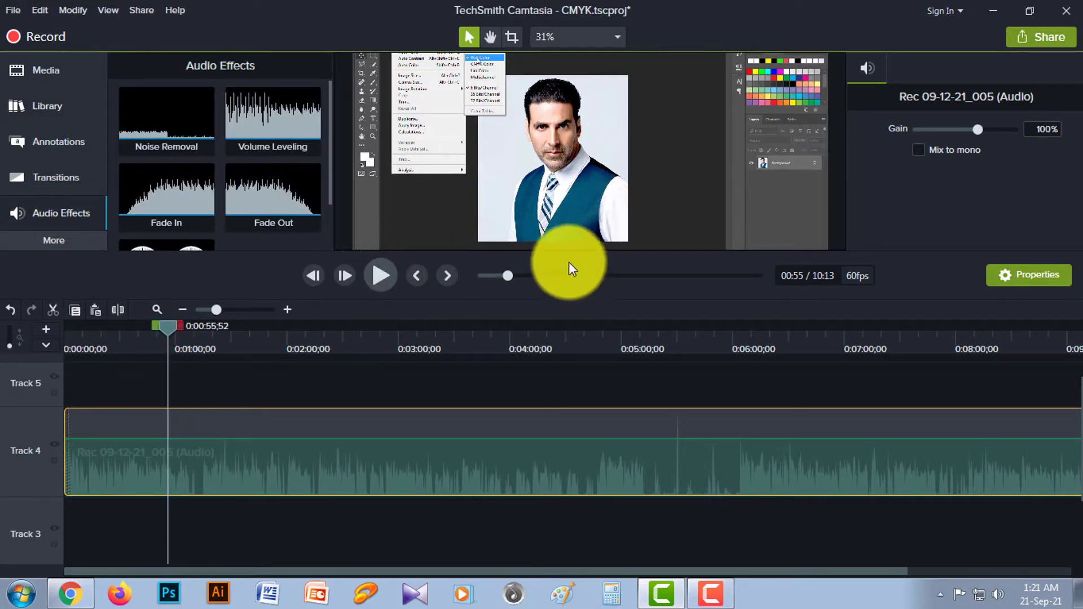
pyautogui.moveTo(563, 259); pyautogui.dragTo(557, 337)
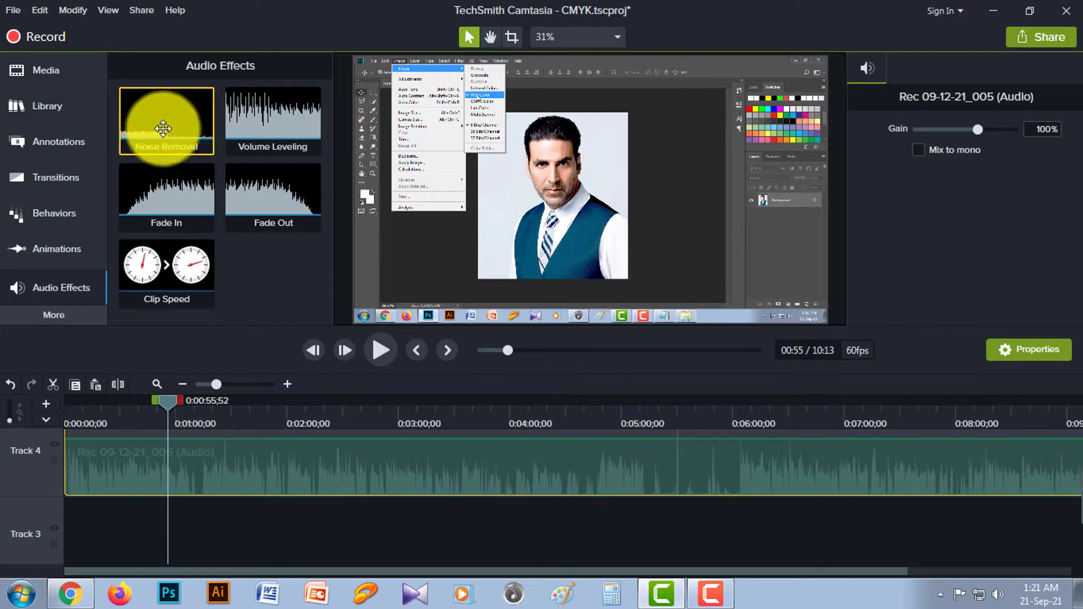
pyautogui.scroll(1, 1078, 496)
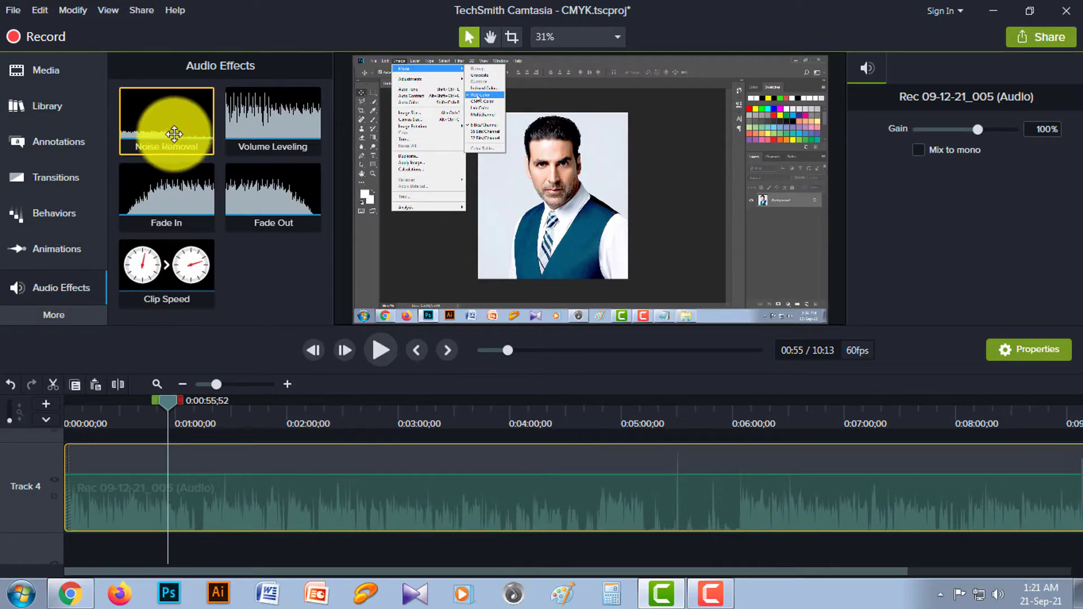
# - Try Noise Removal with sensitivity 2 and amount 22 on the Track 4 audio, and remove the effect after listening
pyautogui.moveTo(157, 125); pyautogui.dragTo(242, 500)
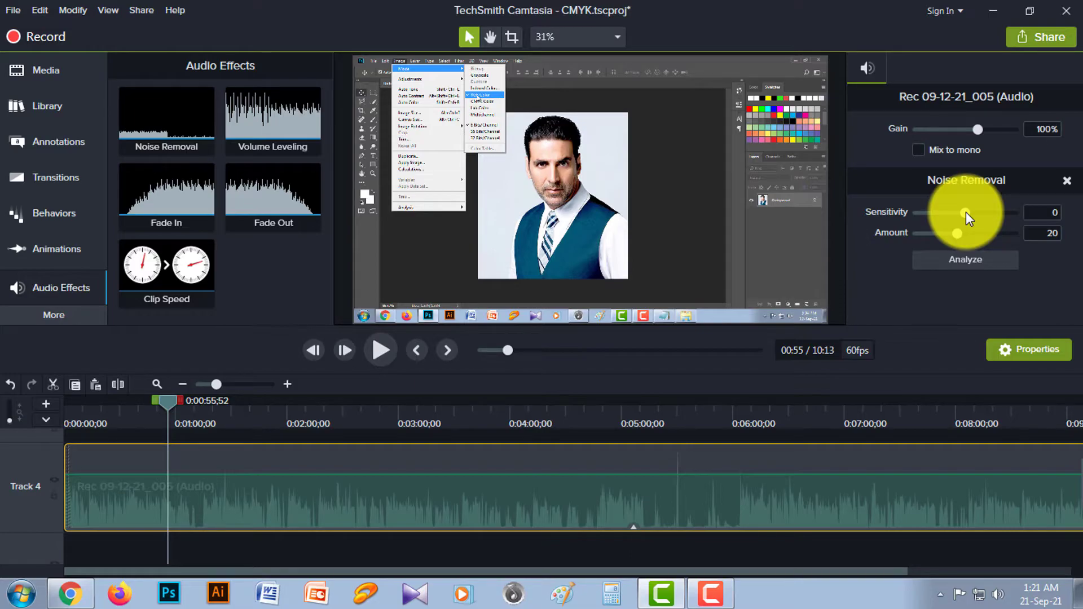
pyautogui.moveTo(965, 212); pyautogui.dragTo(962, 233)
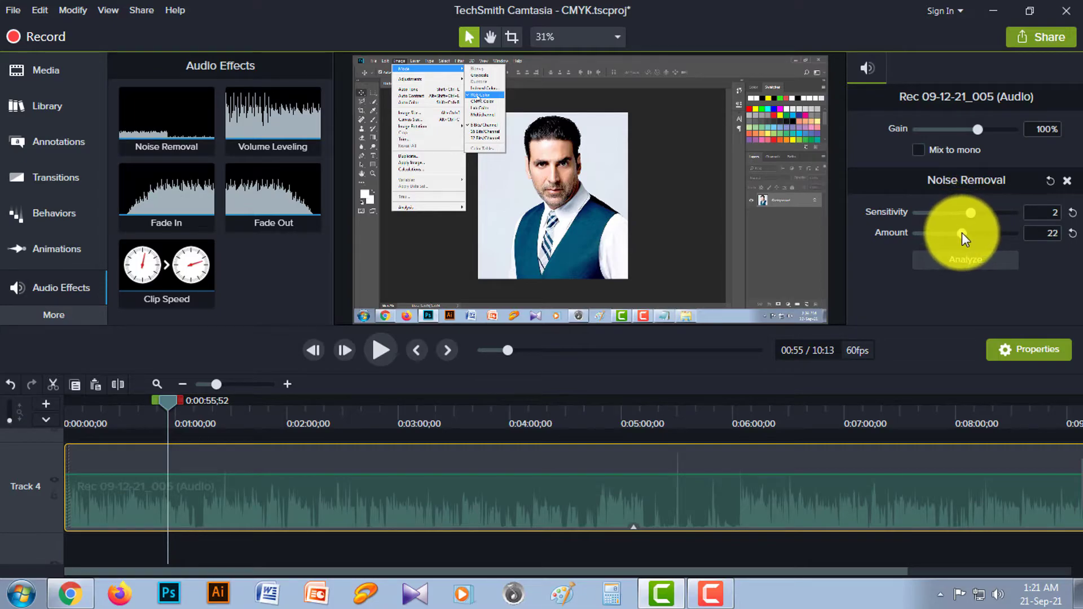
pyautogui.click(381, 352)
pyautogui.click(382, 352)
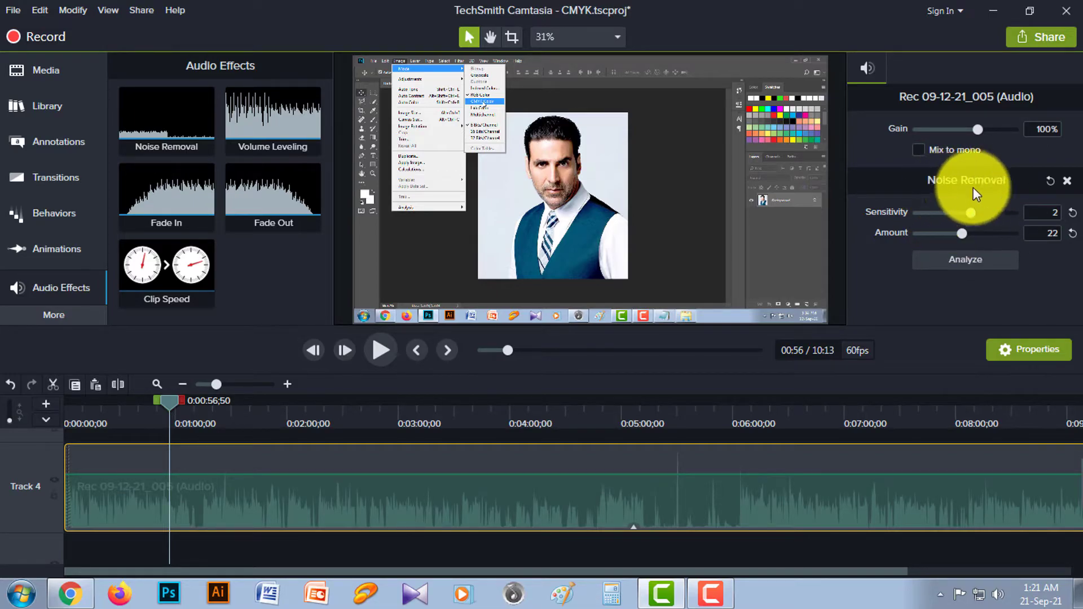
pyautogui.click(1066, 180)
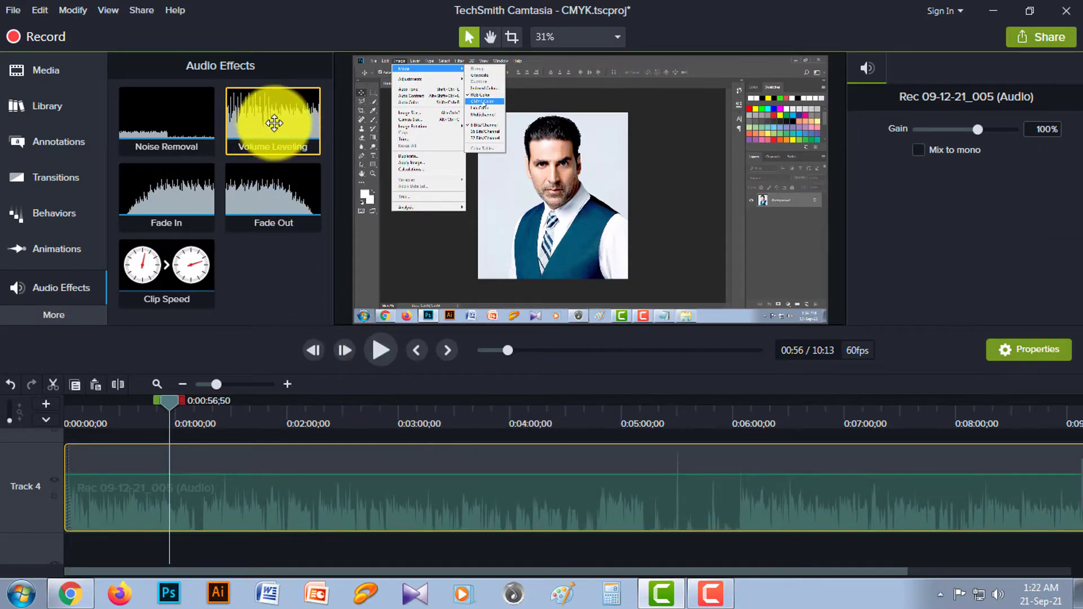
# - Apply Volume Leveling to the Track 4 audio, lower the clip's volume slightly, and play a short part
pyautogui.moveTo(274, 123); pyautogui.dragTo(259, 493)
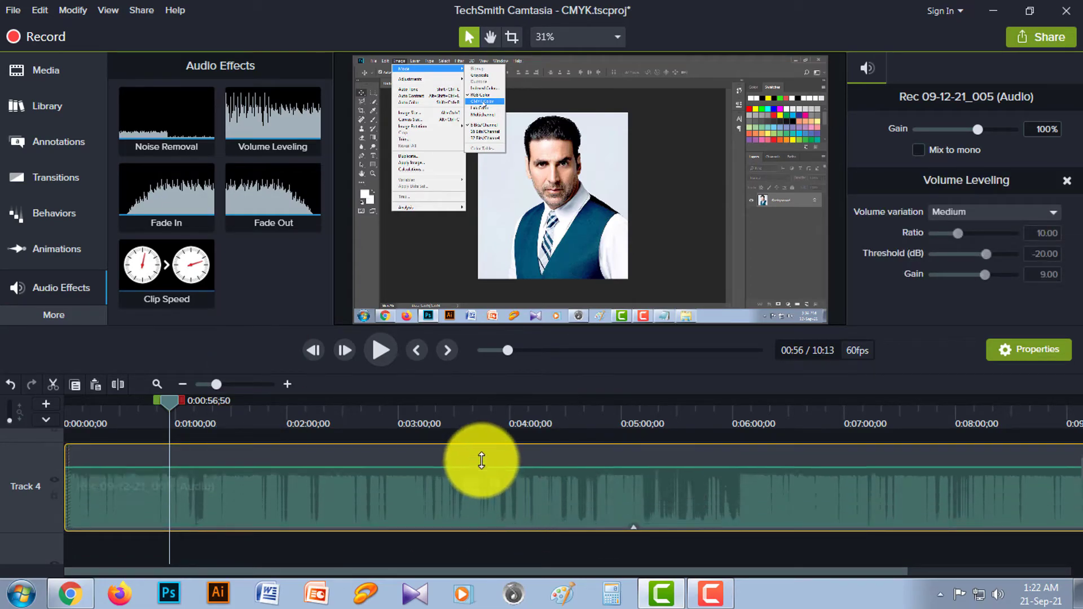
pyautogui.moveTo(481, 467); pyautogui.dragTo(481, 477)
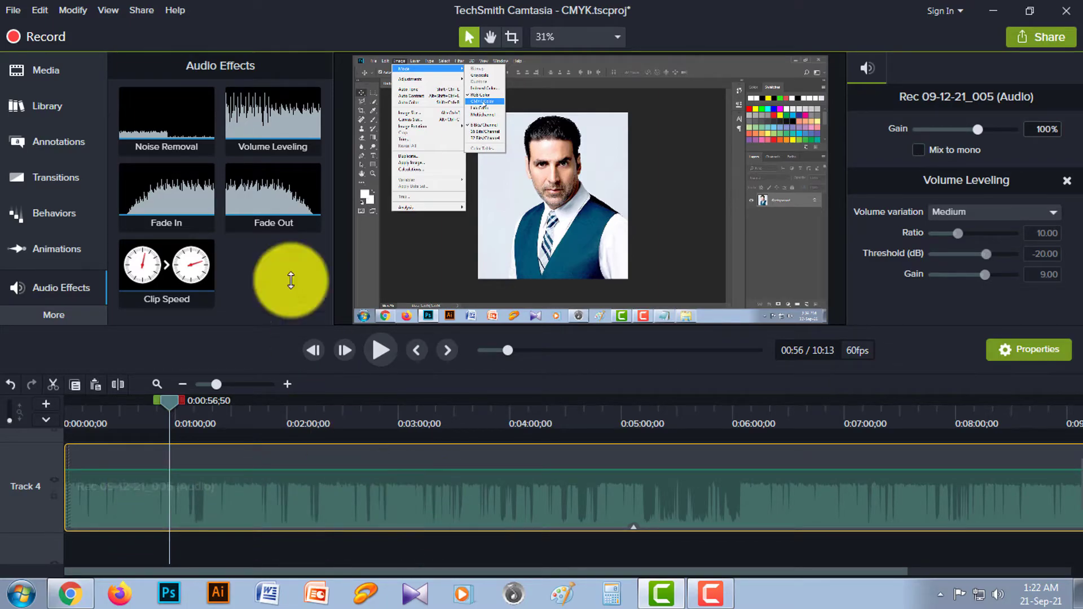
pyautogui.click(380, 347)
pyautogui.click(379, 347)
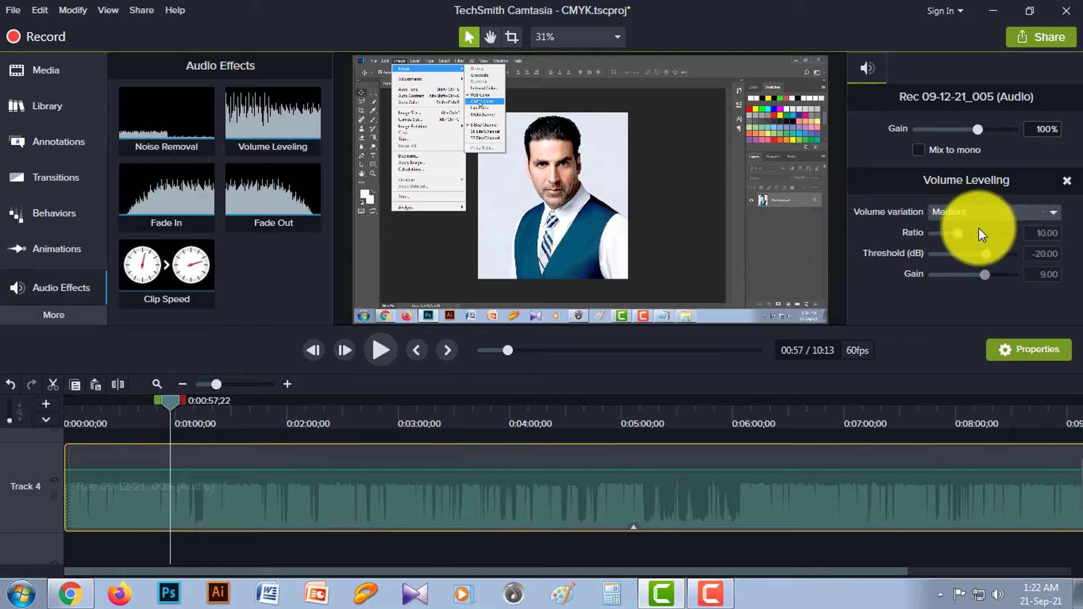
# - Try the Medium, Custom and High volume variations of the Volume Leveling effect
pyautogui.click(977, 212)
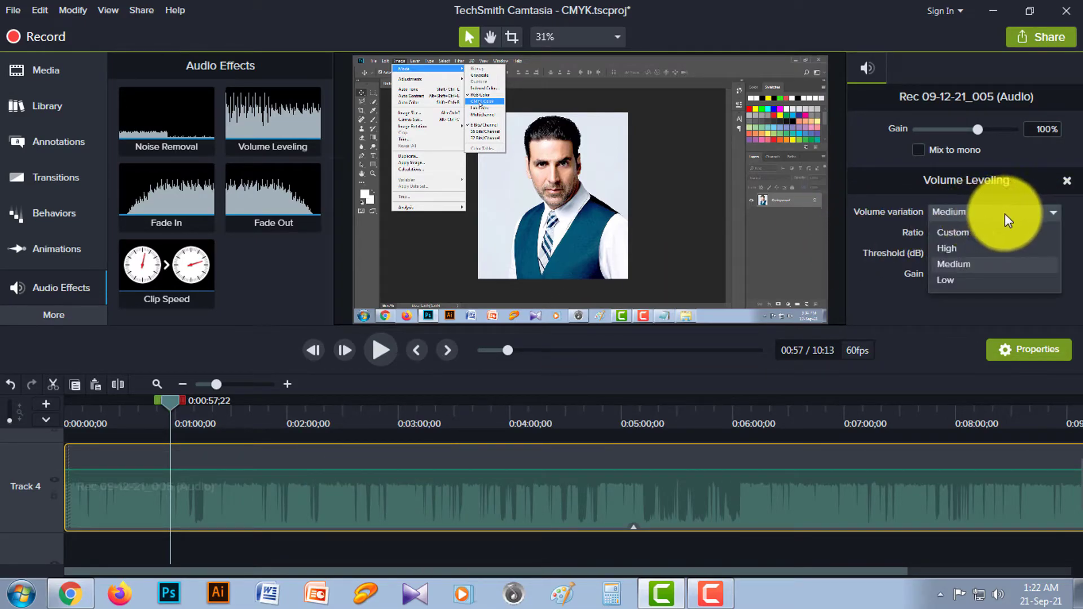
pyautogui.click(969, 264)
pyautogui.click(959, 213)
pyautogui.click(953, 233)
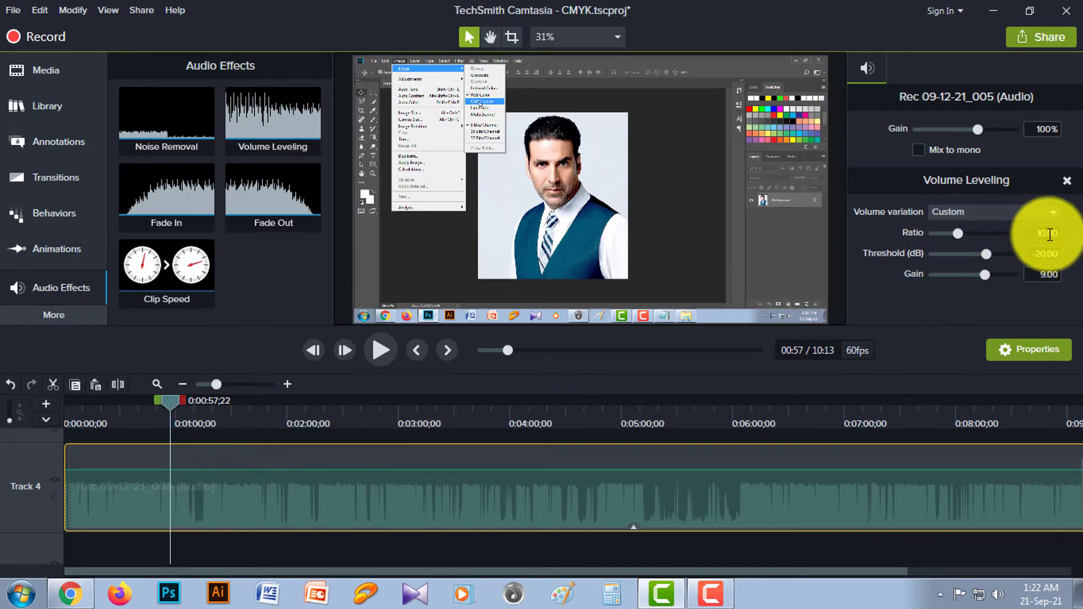
pyautogui.click(983, 211)
pyautogui.click(950, 246)
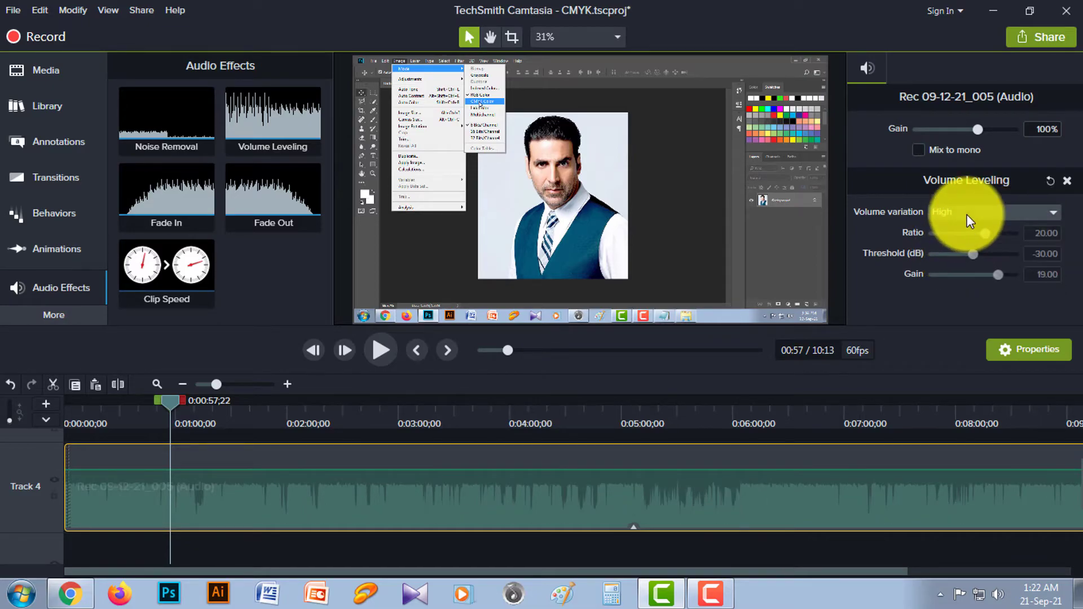
# - Return the volume variation to Medium and remove the Volume Leveling effect from the Track 4 audio
pyautogui.click(967, 217)
pyautogui.click(962, 266)
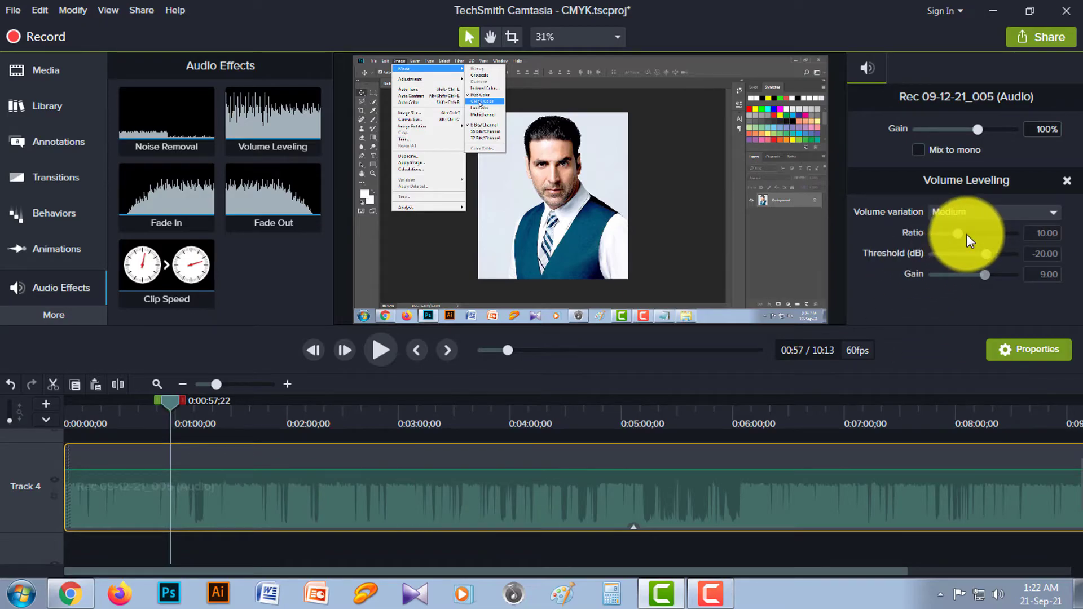
pyautogui.click(1067, 181)
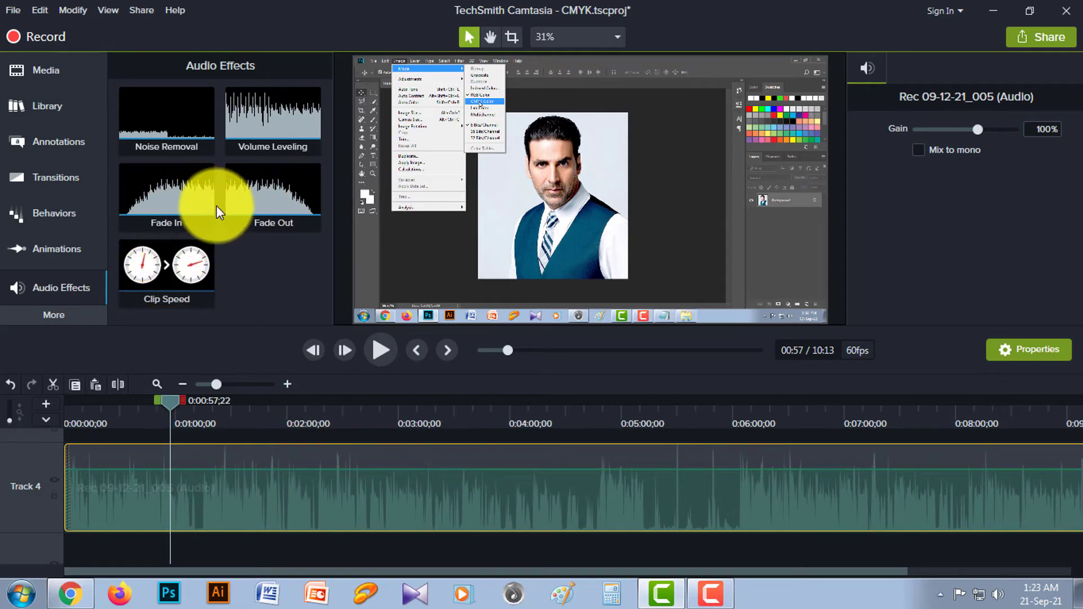
# - Apply Fade In to the Track 4 audio and extend the fade to about 0:01:10, slightly lowering its end volume
pyautogui.moveTo(162, 193); pyautogui.dragTo(121, 496)
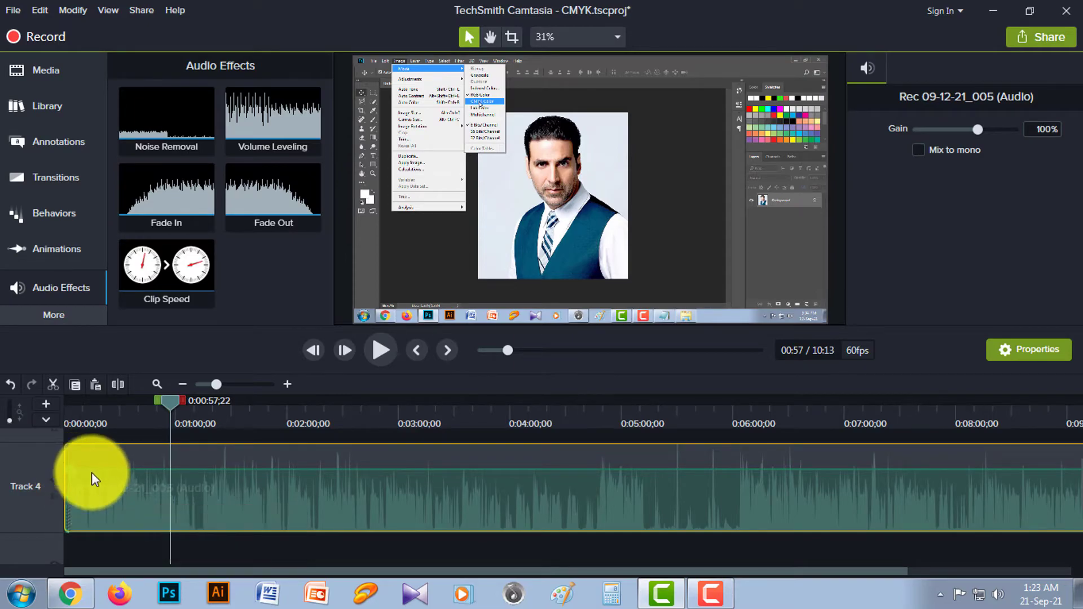
pyautogui.moveTo(201, 497); pyautogui.dragTo(197, 482)
# - Play short parts of the faded-in Track 4 audio from the start, from about 0:00:55 and from about 0:01:18
pyautogui.click(66, 422)
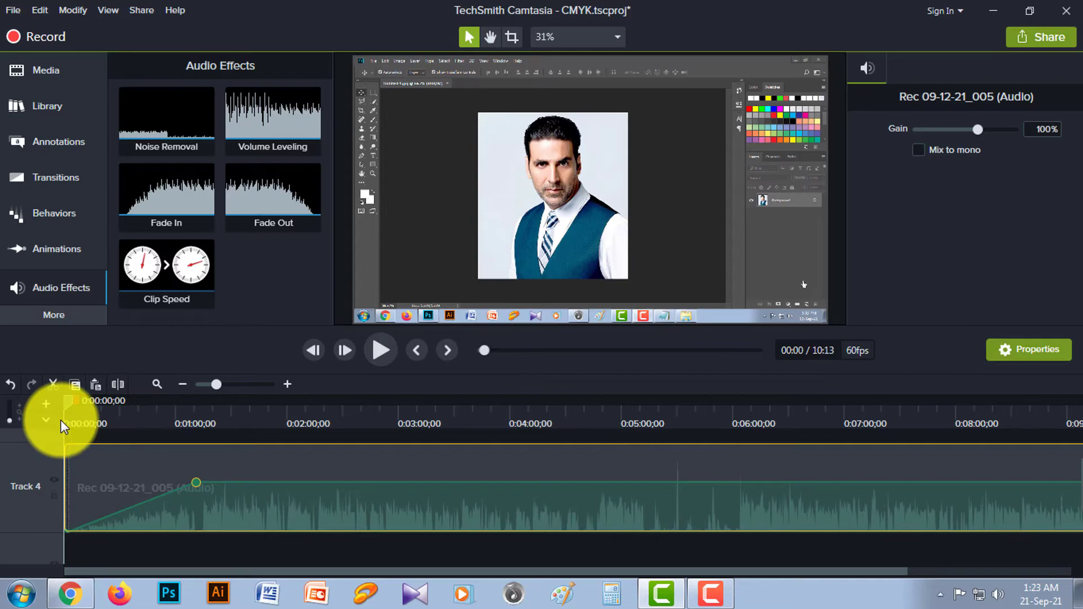
pyautogui.click(381, 351)
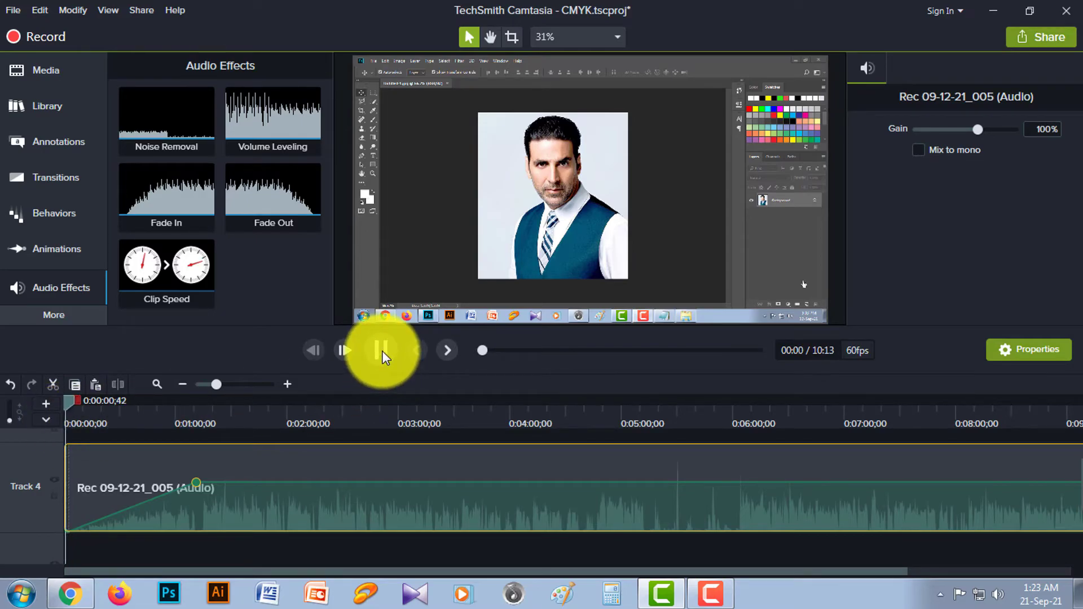
pyautogui.click(383, 353)
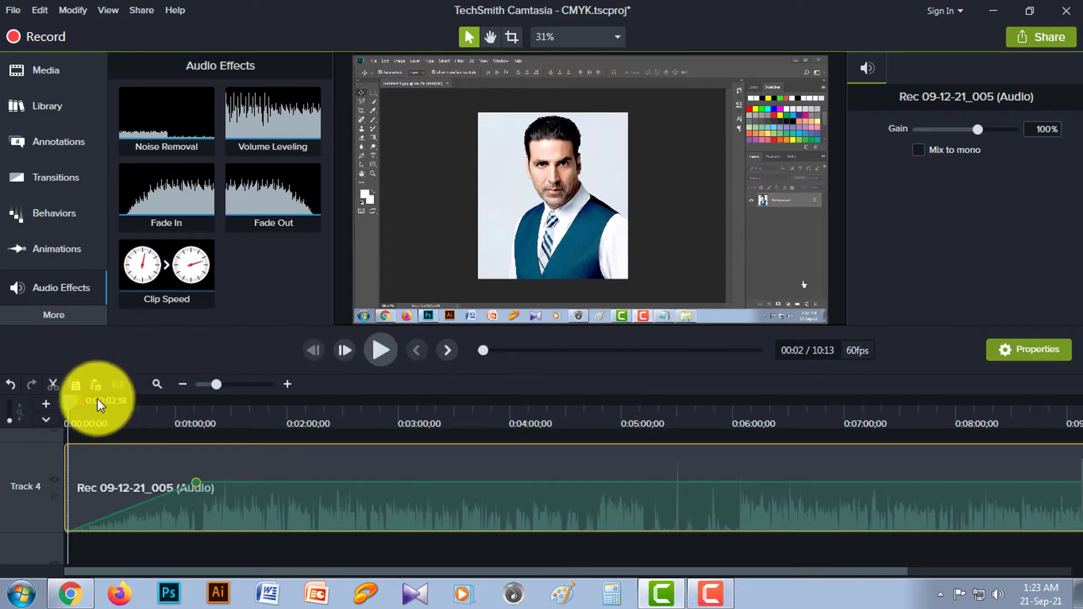
pyautogui.moveTo(72, 401); pyautogui.dragTo(175, 393)
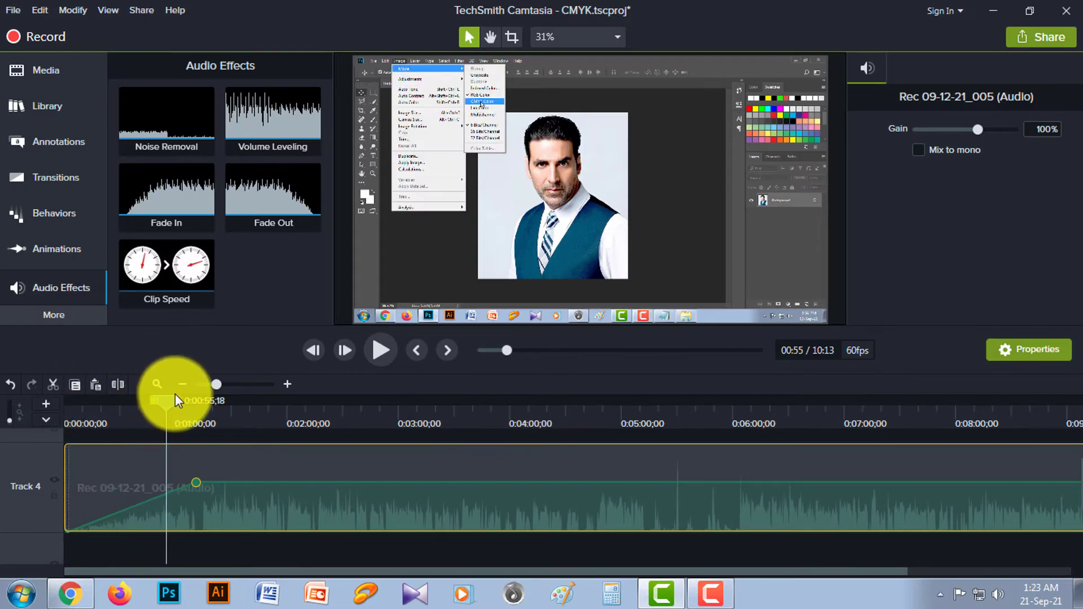
pyautogui.click(382, 351)
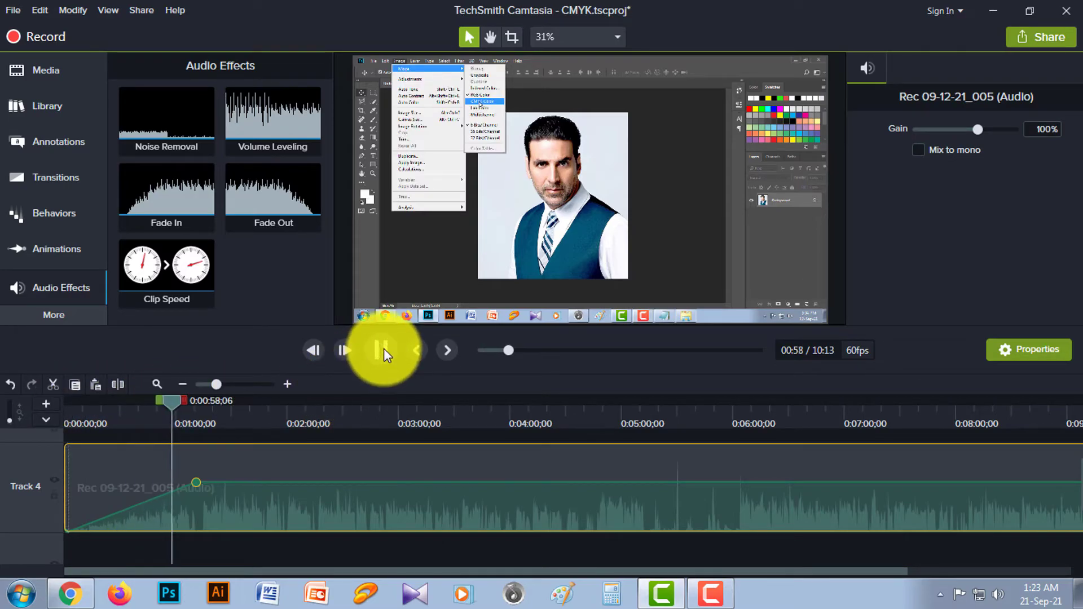
pyautogui.click(383, 349)
pyautogui.moveTo(191, 401); pyautogui.dragTo(215, 402)
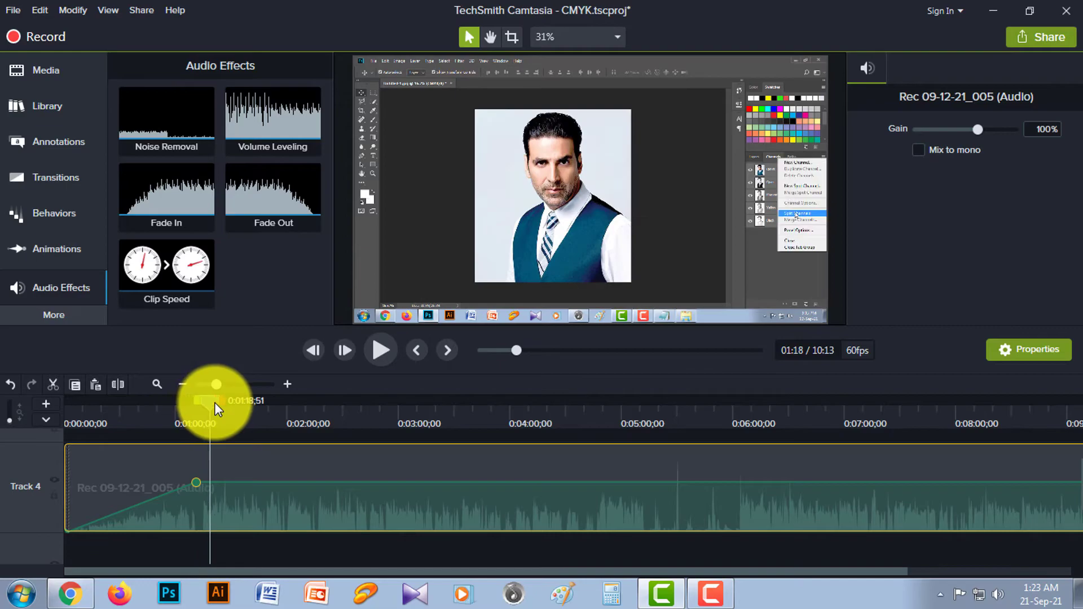
pyautogui.click(385, 349)
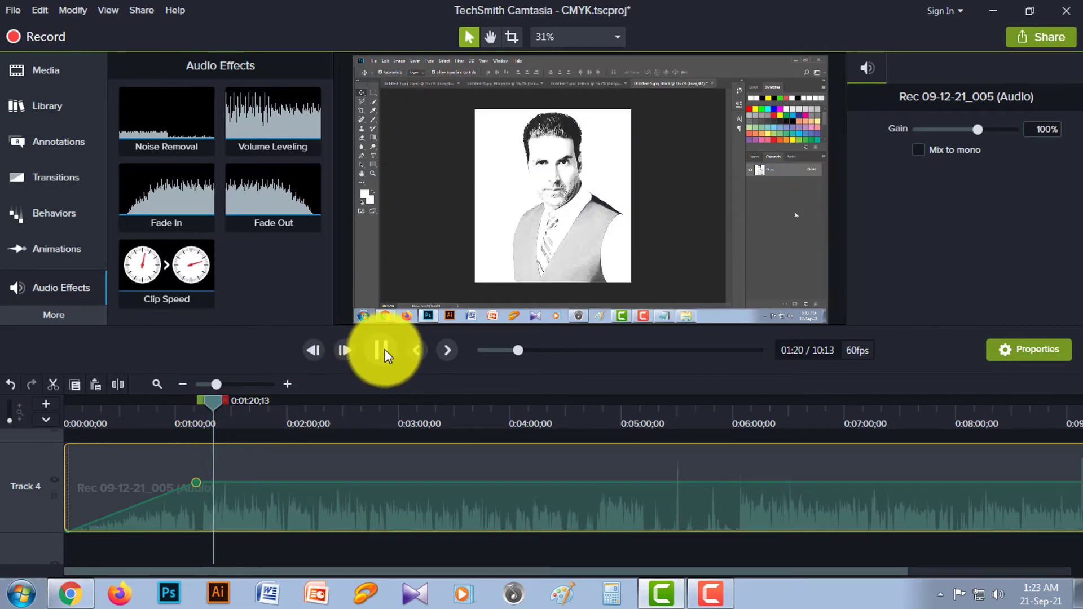
# - Apply Fade Out to the end of the Track 4 audio and remove all audio points from the clip
pyautogui.click(207, 386)
pyautogui.moveTo(269, 214); pyautogui.dragTo(1001, 479)
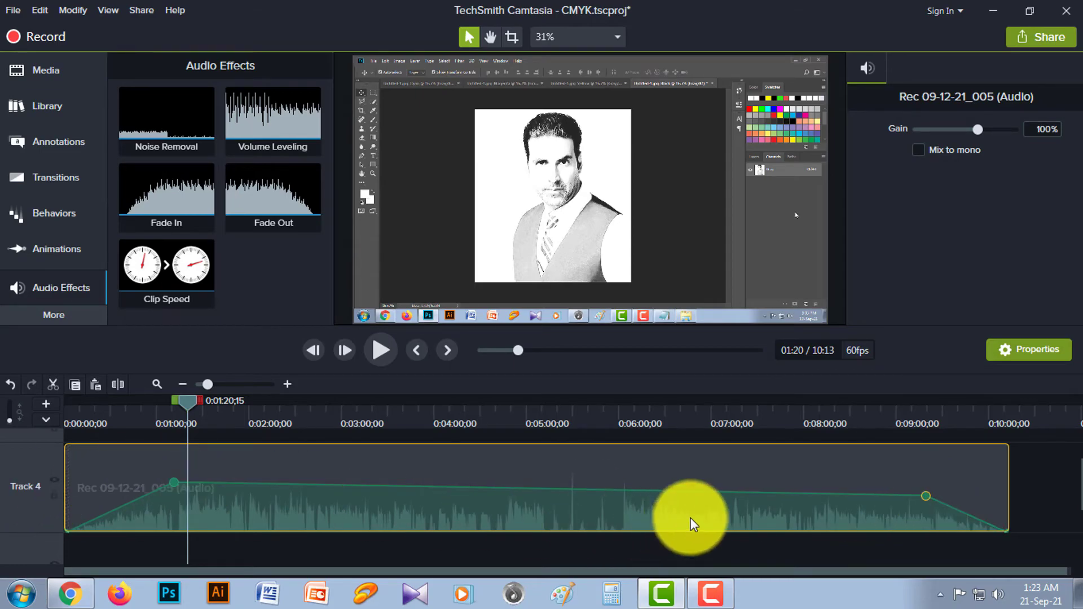
pyautogui.rightClick(925, 496)
pyautogui.click(826, 529)
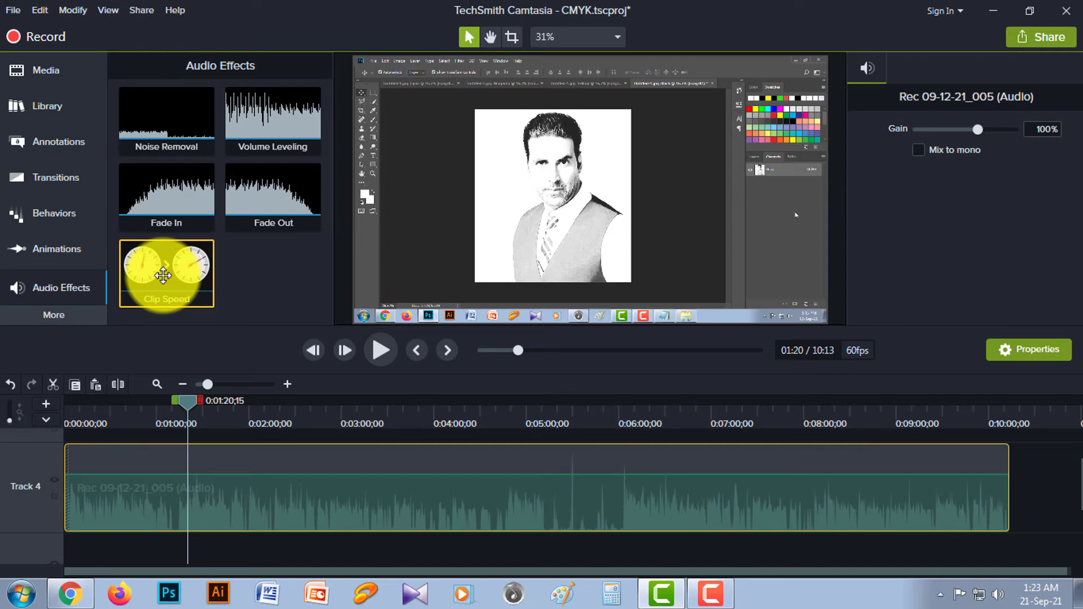
# - Split the Track 4 audio at about 0:02:29 and 0:04:16 and move the pieces apart, starting the middle one at about 0:03:21
pyautogui.moveTo(188, 411); pyautogui.dragTo(293, 435)
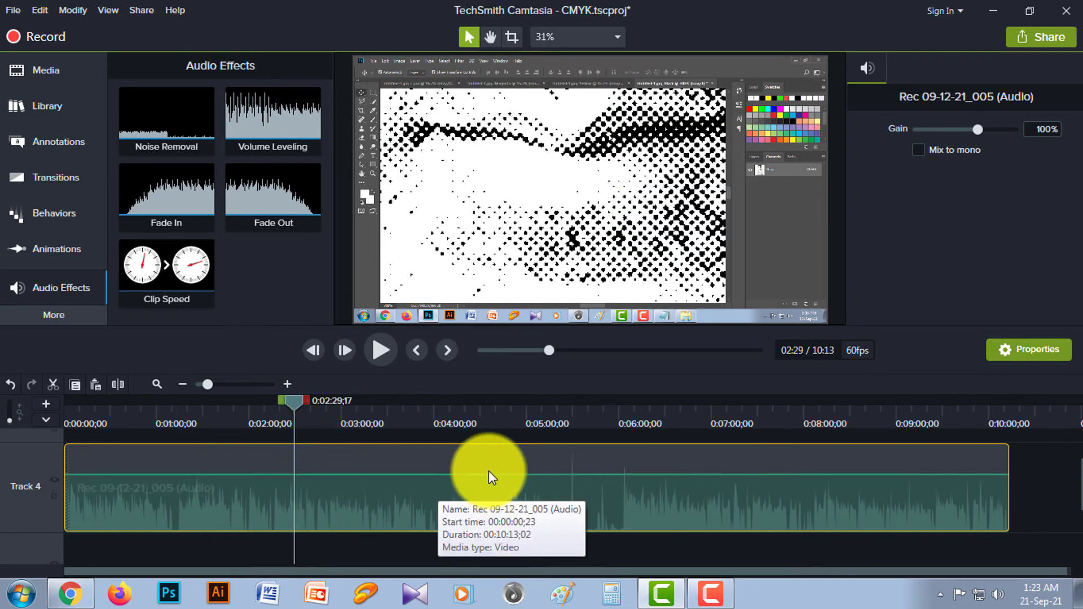
pyautogui.click(117, 386)
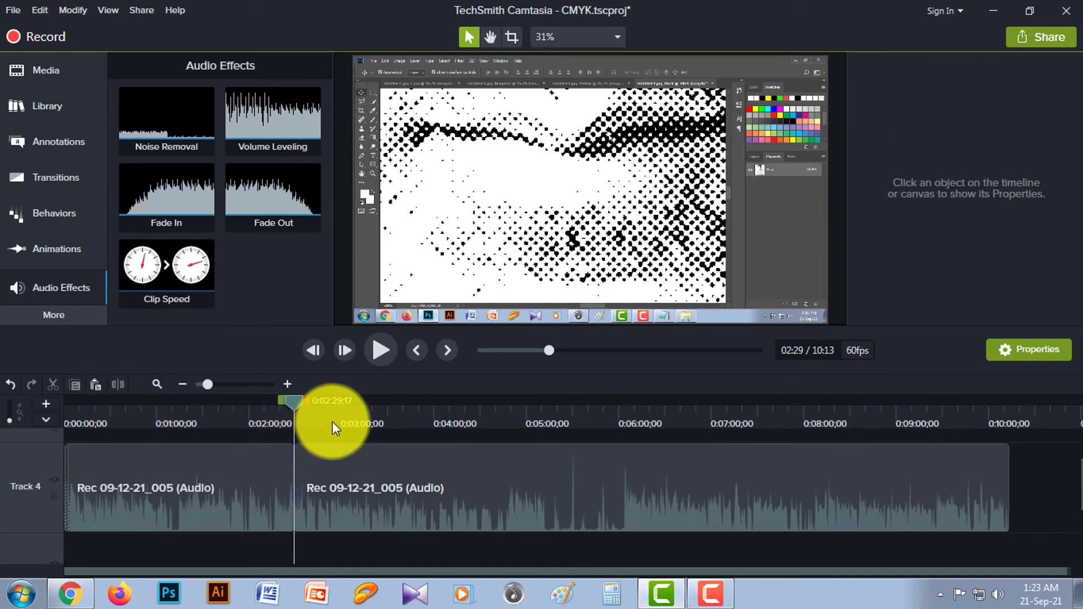
pyautogui.moveTo(290, 400); pyautogui.dragTo(412, 402)
pyautogui.click(458, 422)
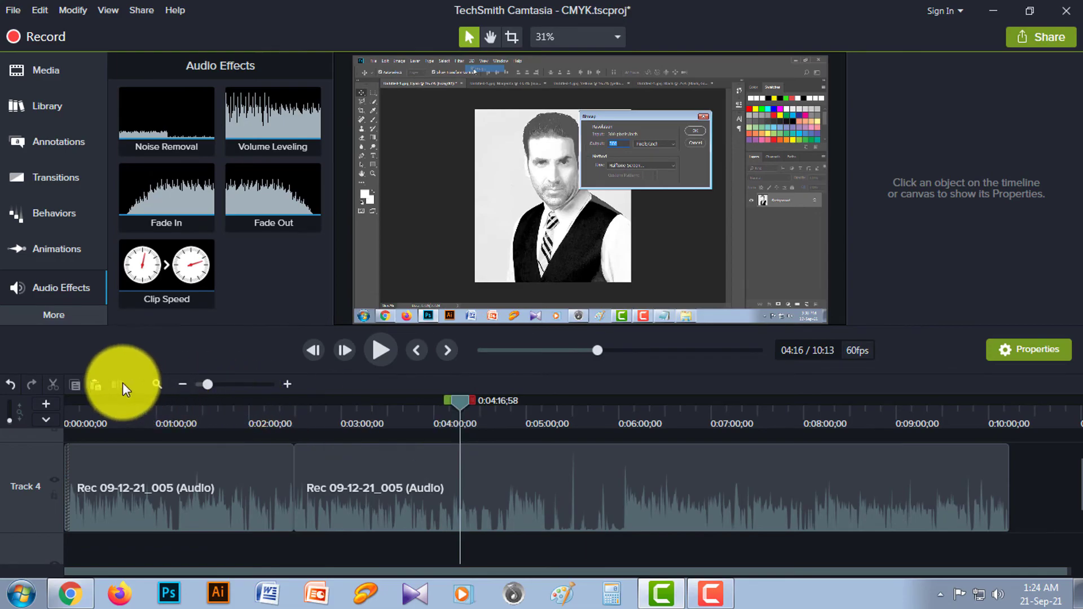
pyautogui.click(489, 522)
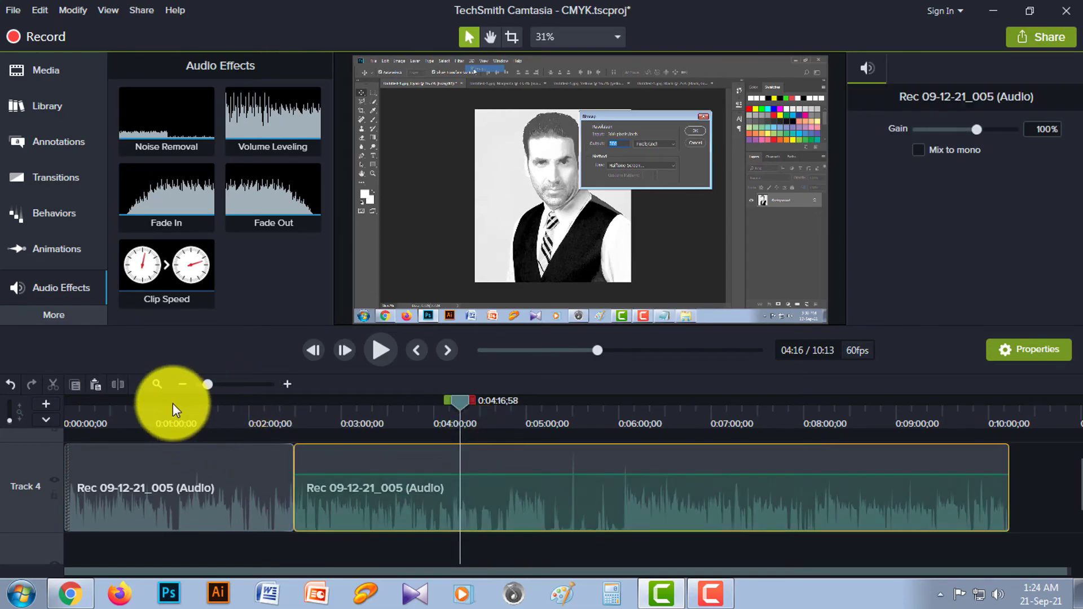
pyautogui.click(117, 385)
pyautogui.moveTo(516, 493); pyautogui.dragTo(675, 498)
pyautogui.moveTo(388, 493); pyautogui.dragTo(469, 493)
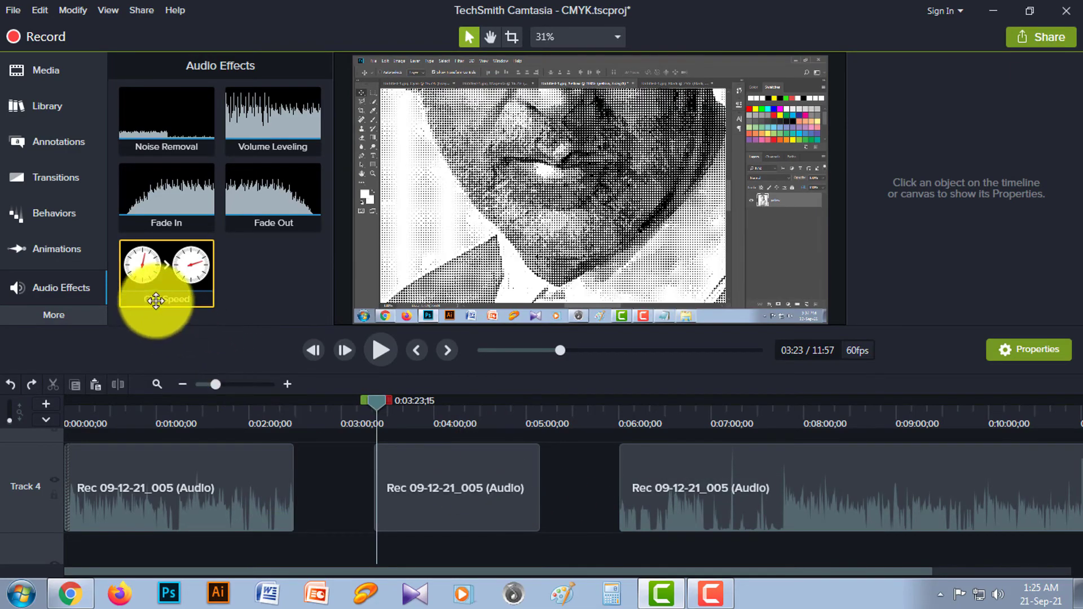
# - Apply Clip Speed to the middle audio piece, lower its volume to the minimum, and show its effect bar
pyautogui.moveTo(153, 268); pyautogui.dragTo(418, 482)
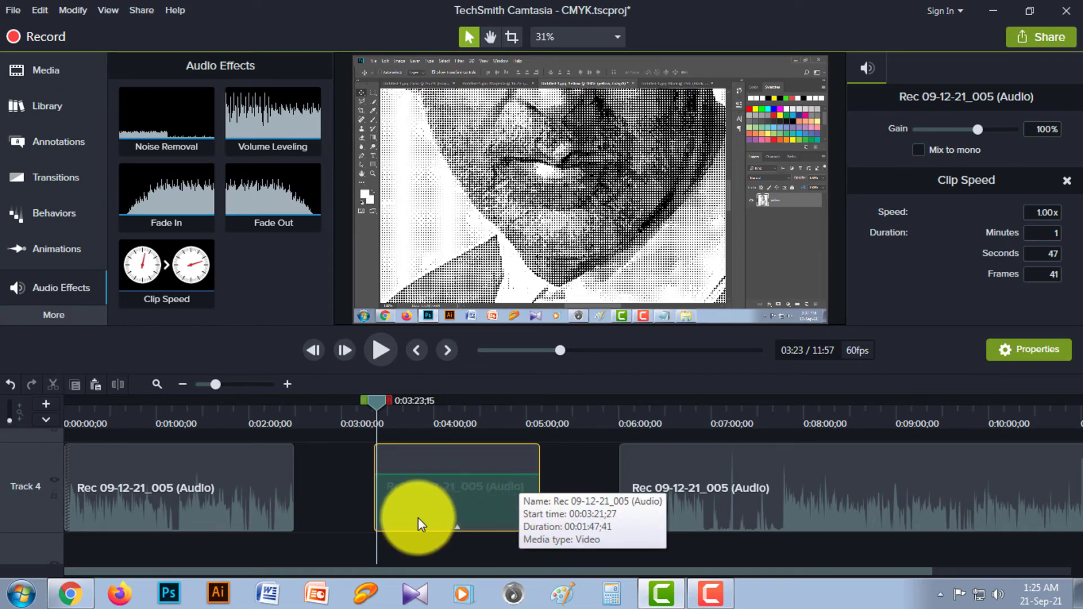
pyautogui.moveTo(408, 475); pyautogui.dragTo(407, 538)
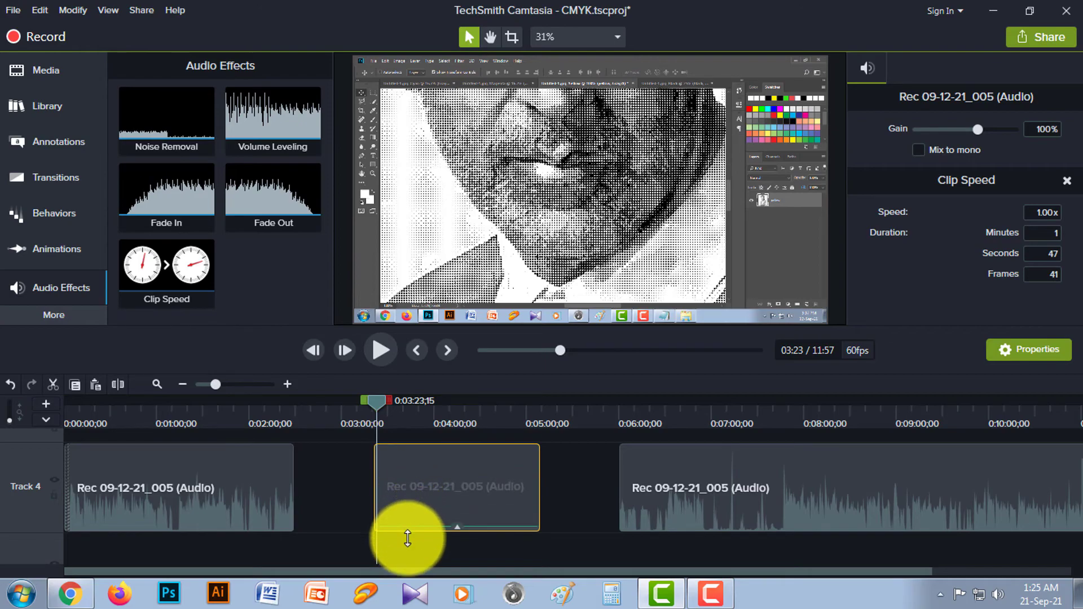
pyautogui.click(458, 528)
# - Shorten the middle piece's Clip Speed effect to reach 6.53x speed and play a short part
pyautogui.moveTo(536, 523); pyautogui.dragTo(394, 527)
pyautogui.moveTo(372, 401); pyautogui.dragTo(365, 402)
pyautogui.click(383, 353)
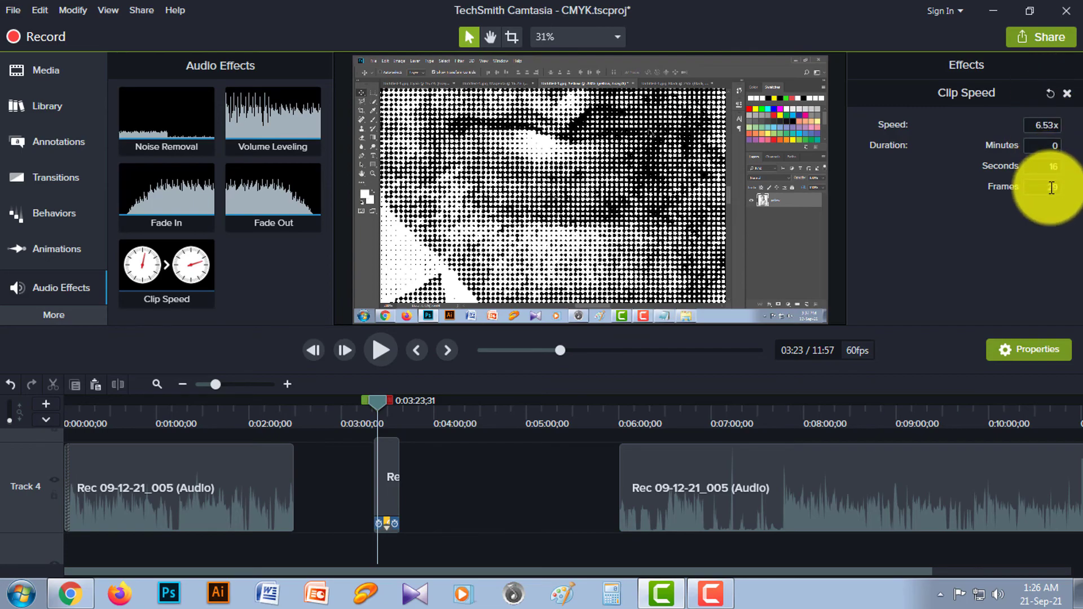
# - Reset the middle piece's Clip Speed to 1.00x and remove the effect
pyautogui.click(1049, 93)
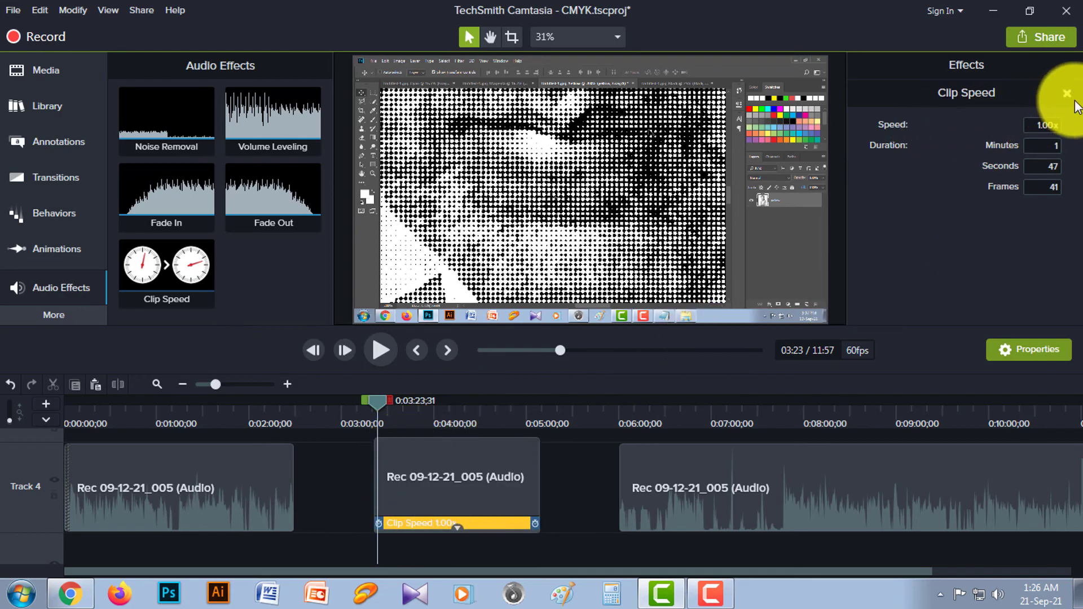
pyautogui.click(1067, 94)
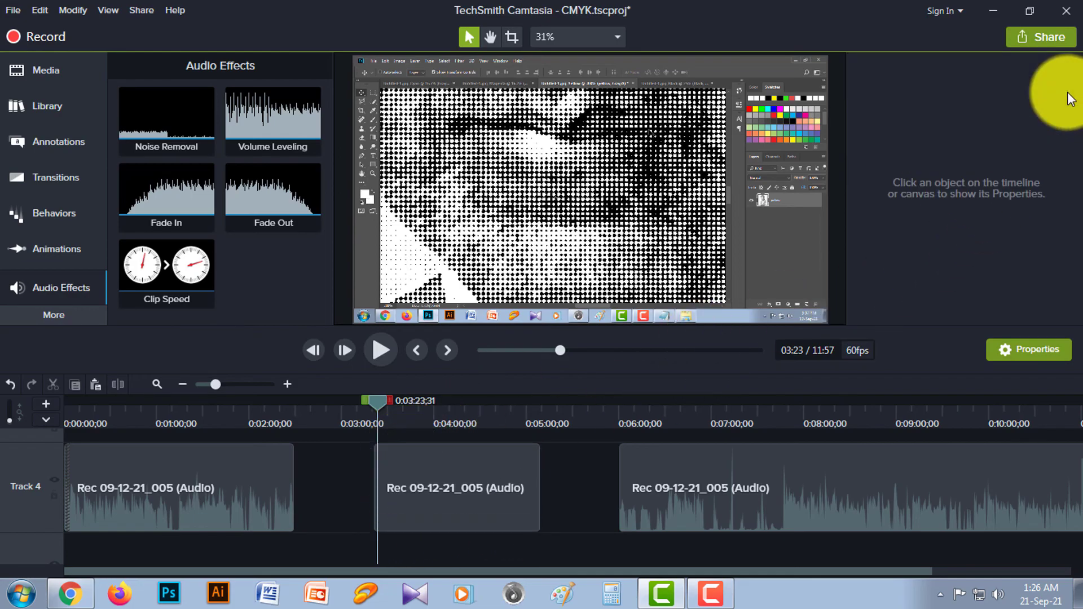